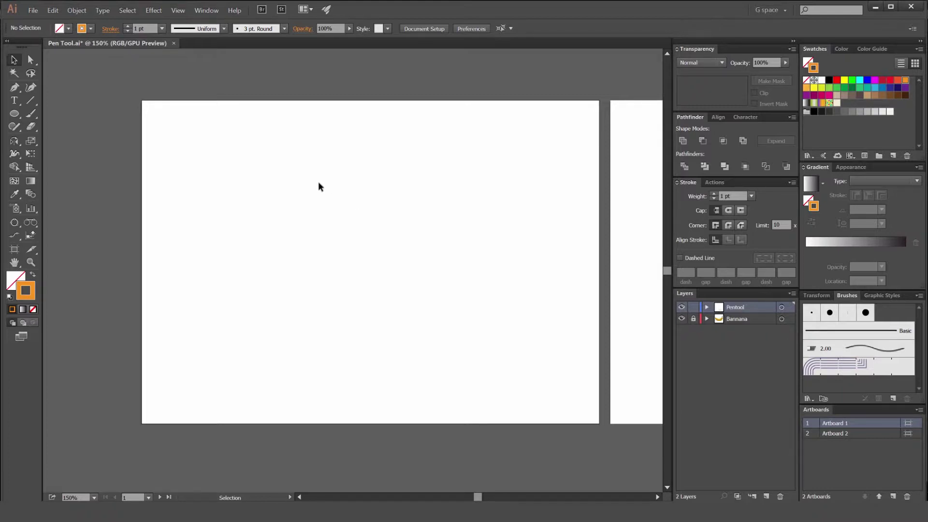
Look at the anchor point tools grouped with the Pen tool, returning to the Selection tool.
{"action": "key", "text": "p"}
{"action": "left_click", "coordinate": [14, 89]}
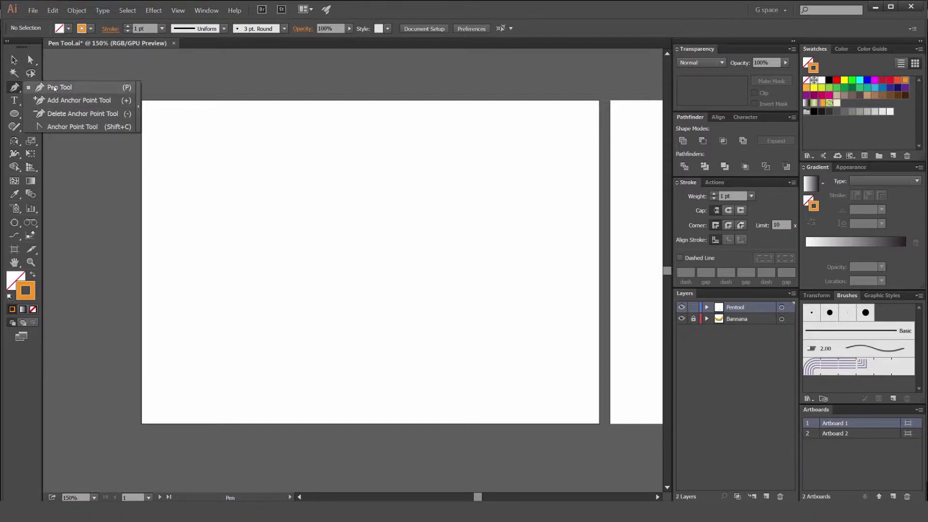
{"action": "left_click", "coordinate": [188, 190]}
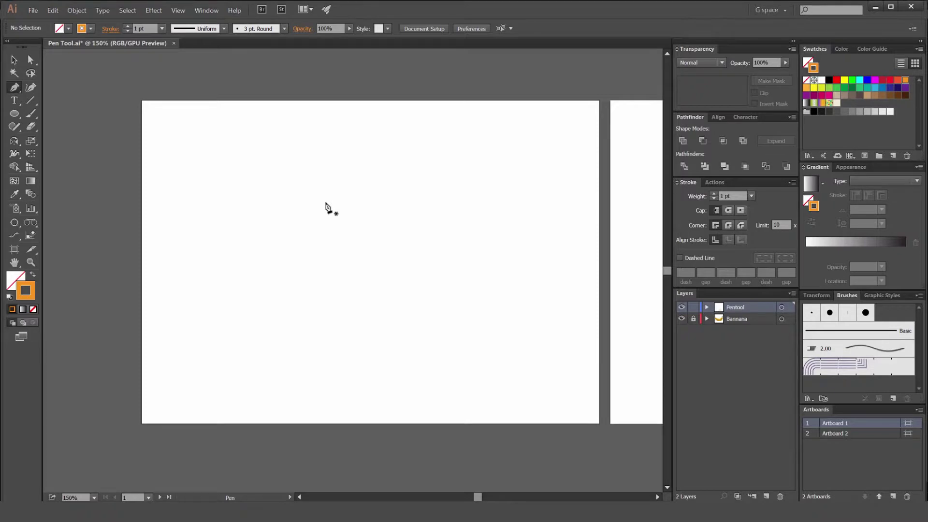
{"action": "key", "text": "v"}
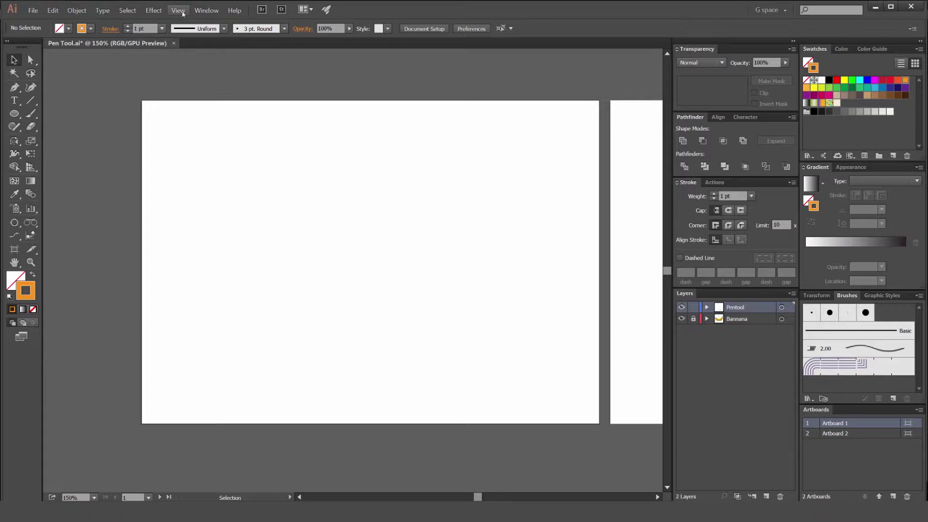
Check that the Smart Guides view option is enabled.
{"action": "left_click", "coordinate": [178, 10]}
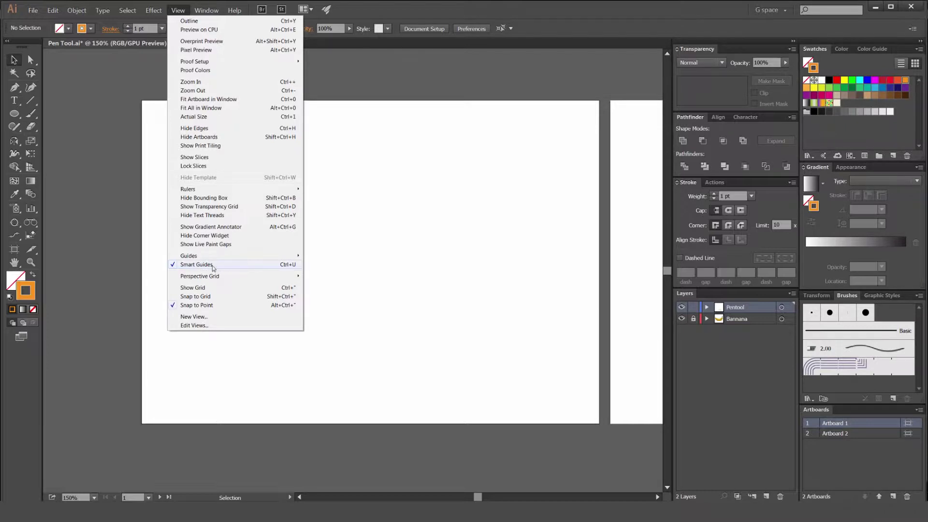
{"action": "left_click", "coordinate": [298, 265]}
{"action": "left_click_drag", "start_coordinate": [382, 188], "coordinate": [366, 177]}
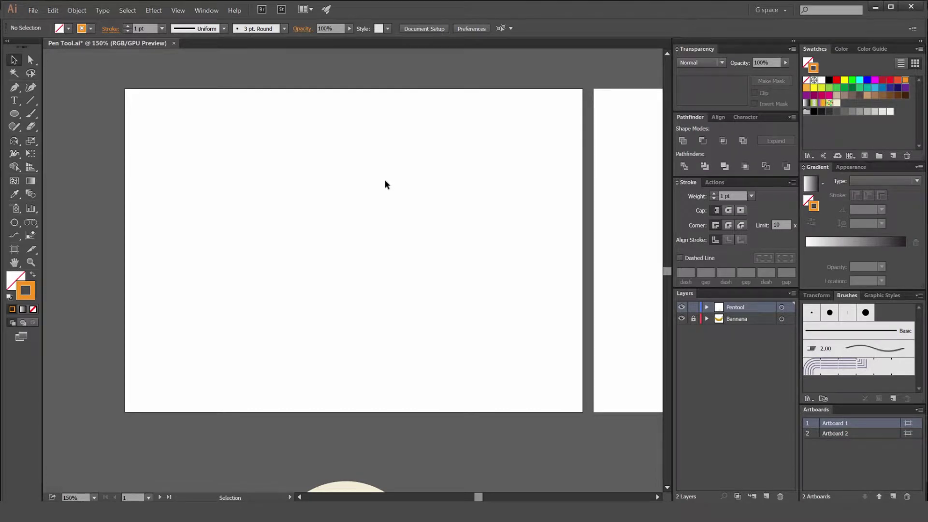
Choose the largest anchor display option in the Selection & Anchor Display preferences and apply it.
{"action": "key", "text": "ctrl+k"}
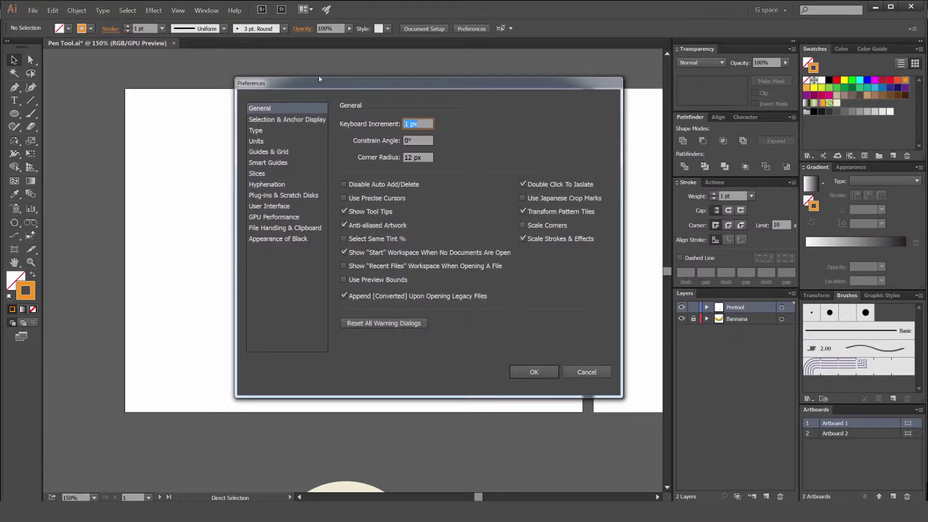
{"action": "left_click_drag", "start_coordinate": [318, 78], "coordinate": [313, 77]}
{"action": "left_click", "coordinate": [286, 119]}
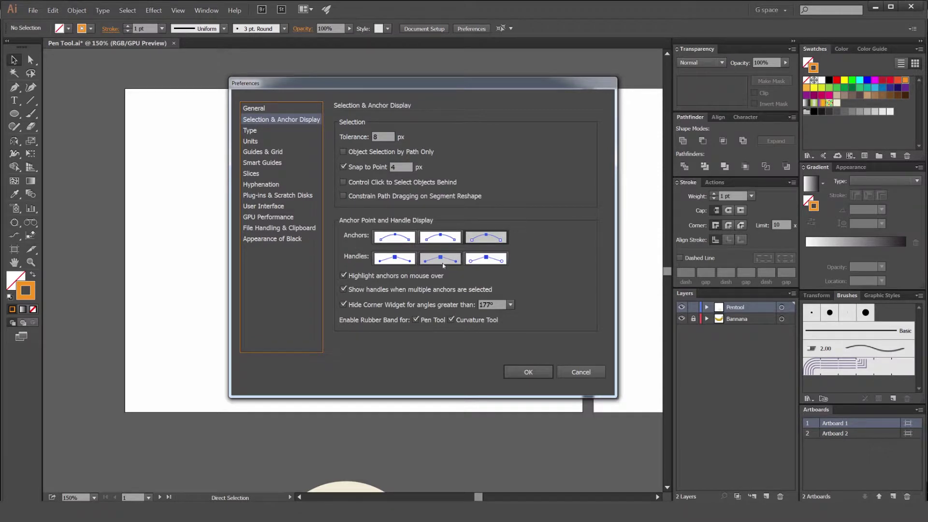
{"action": "left_click", "coordinate": [442, 239]}
{"action": "left_click", "coordinate": [484, 240]}
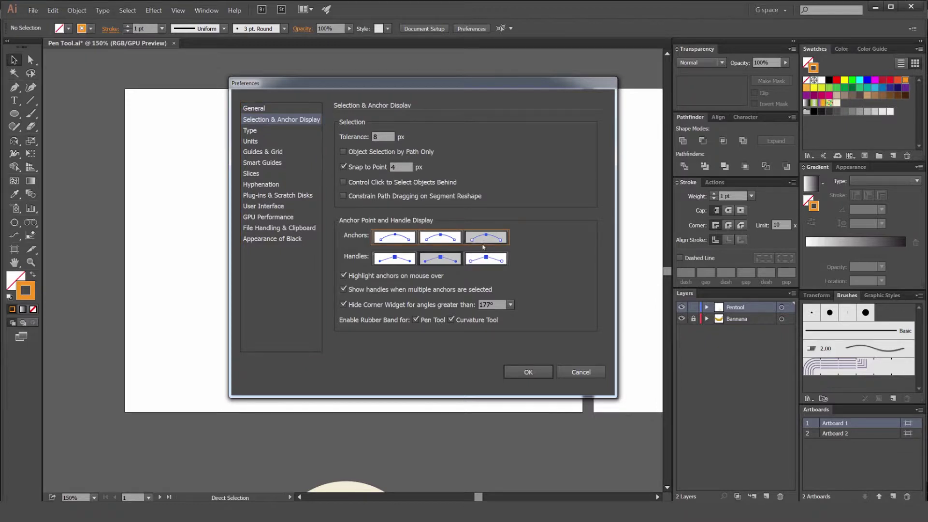
{"action": "left_click", "coordinate": [526, 374]}
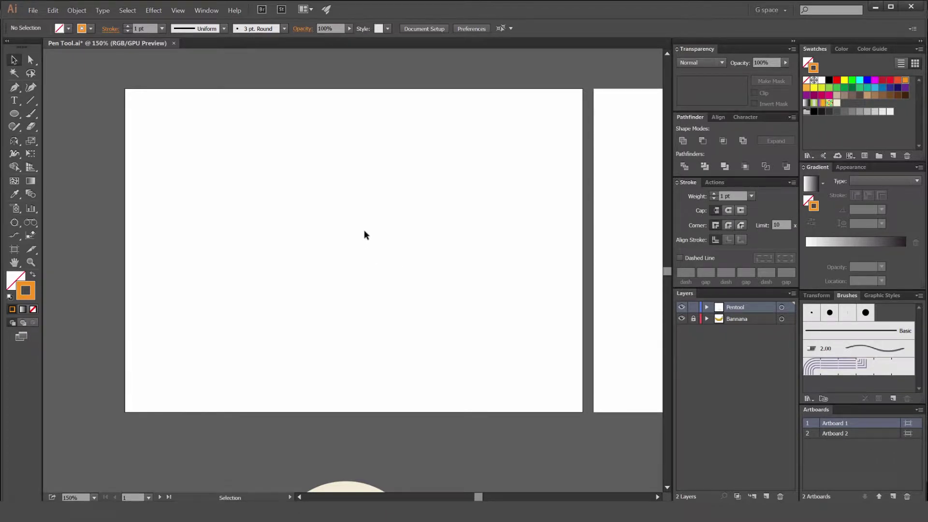
Activate the Pen tool with no fill and make the orange stroke the active colour.
{"action": "key", "text": "p"}
{"action": "left_click", "coordinate": [17, 287]}
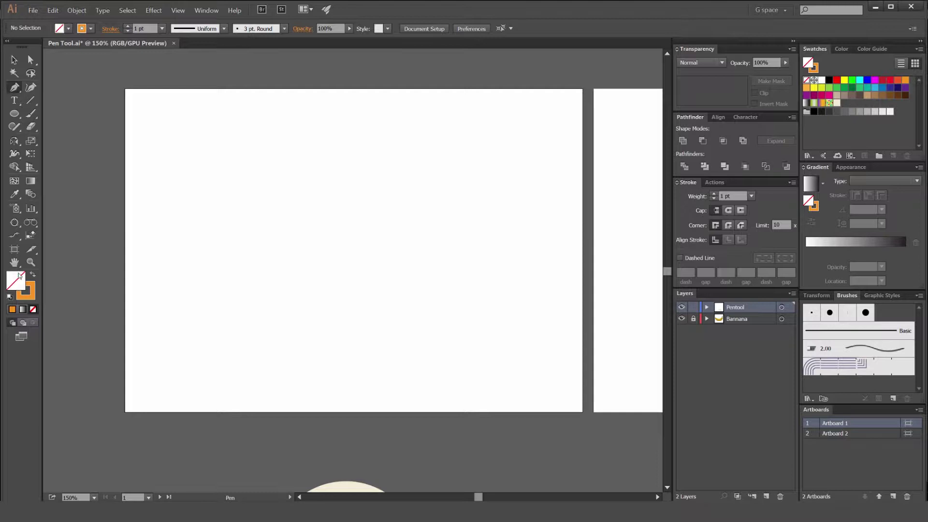
{"action": "left_click", "coordinate": [26, 292]}
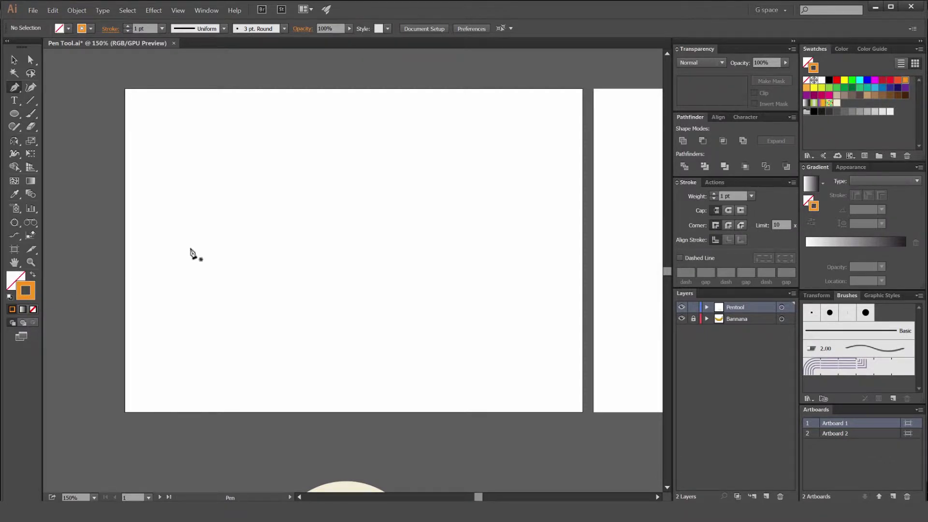
{"action": "key", "text": "x"}
{"action": "left_click", "coordinate": [31, 292]}
{"action": "key", "text": "space"}
Draw a closed, irregular five-sided polygon of straight segments on Artboard 1 with the Pen tool and deselect it.
{"action": "left_click_drag", "start_coordinate": [273, 186], "coordinate": [286, 185]}
{"action": "left_click", "coordinate": [266, 198]}
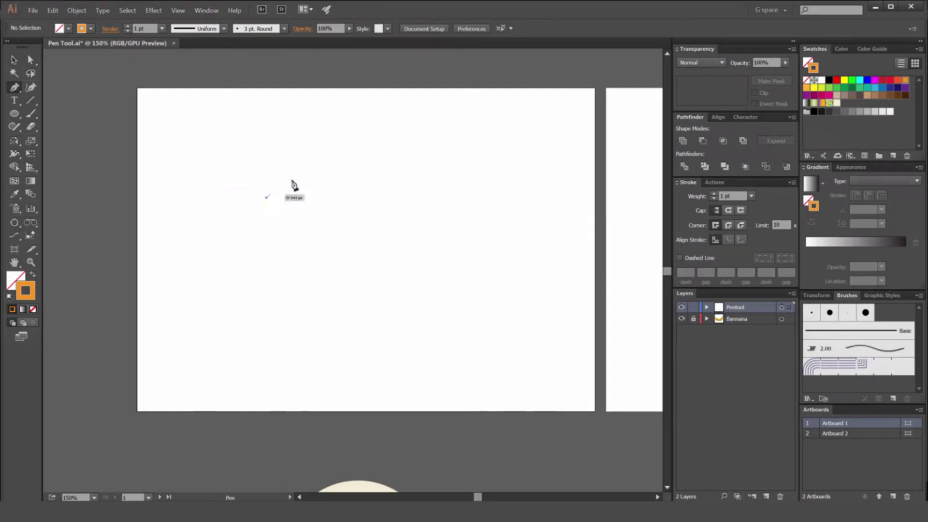
{"action": "key", "text": "ctrl+plus"}
{"action": "left_click", "coordinate": [403, 161]}
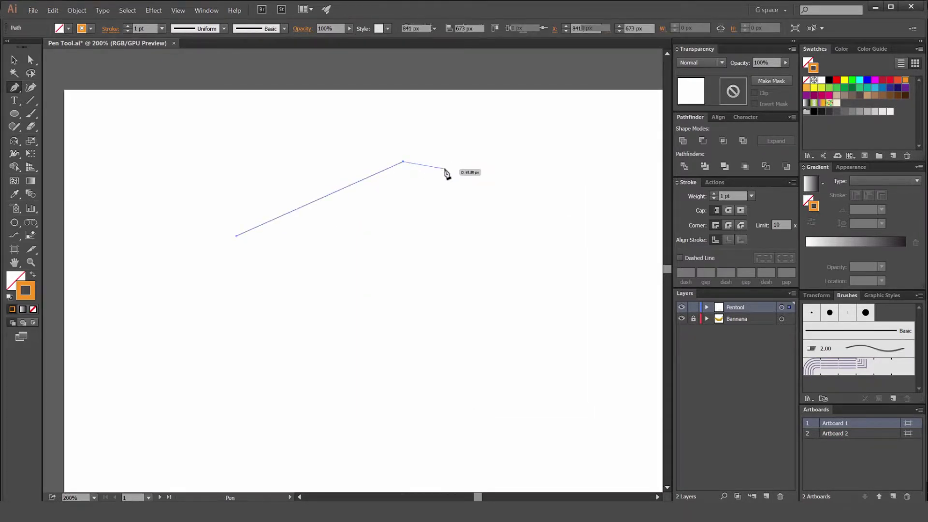
{"action": "left_click", "coordinate": [484, 238]}
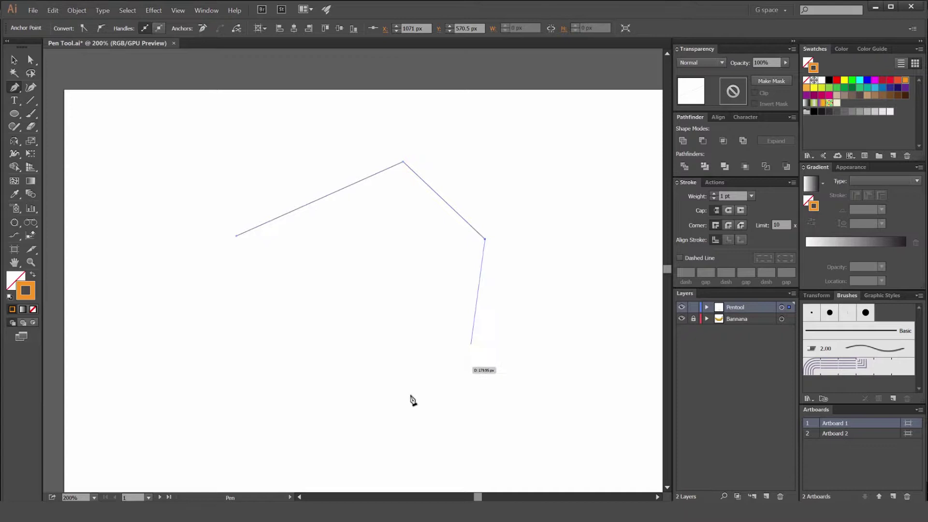
{"action": "left_click", "coordinate": [397, 397]}
{"action": "left_click", "coordinate": [216, 266]}
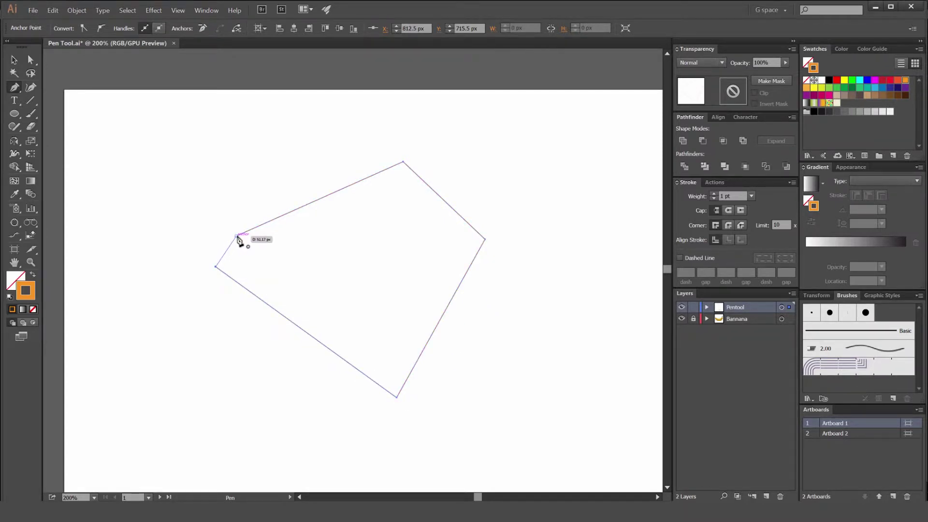
{"action": "left_click", "coordinate": [237, 236]}
{"action": "key", "text": "v"}
{"action": "left_click", "coordinate": [254, 202]}
{"action": "left_click", "coordinate": [228, 271]}
{"action": "left_click", "coordinate": [312, 154]}
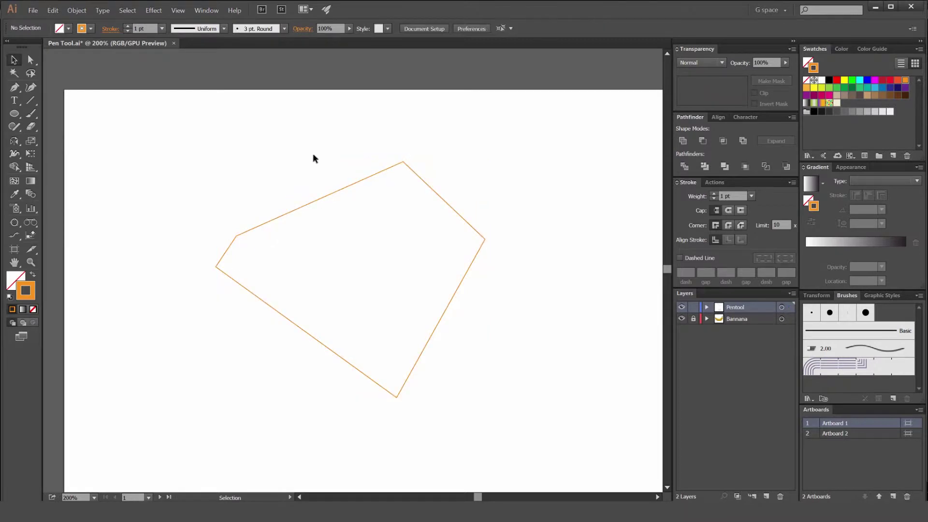
Set the polygon's stroke weight to 5 pt and deselect it.
{"action": "key", "text": "ctrl+a"}
{"action": "left_click", "coordinate": [128, 26]}
{"action": "left_click", "coordinate": [128, 27]}
{"action": "left_click", "coordinate": [128, 27]}
{"action": "left_click", "coordinate": [128, 26]}
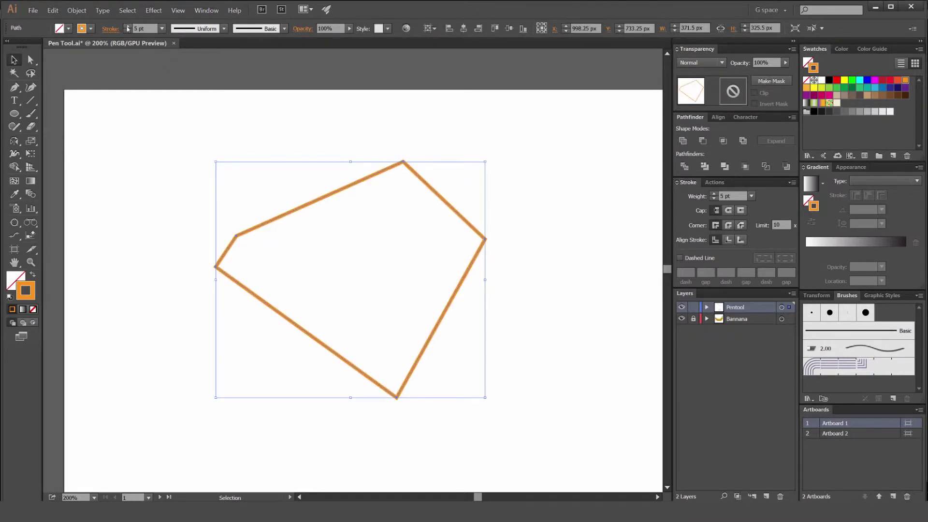
{"action": "left_click", "coordinate": [385, 130]}
Move the whole polygon slightly down and to the right with the Selection tool.
{"action": "left_click_drag", "start_coordinate": [413, 101], "coordinate": [401, 65]}
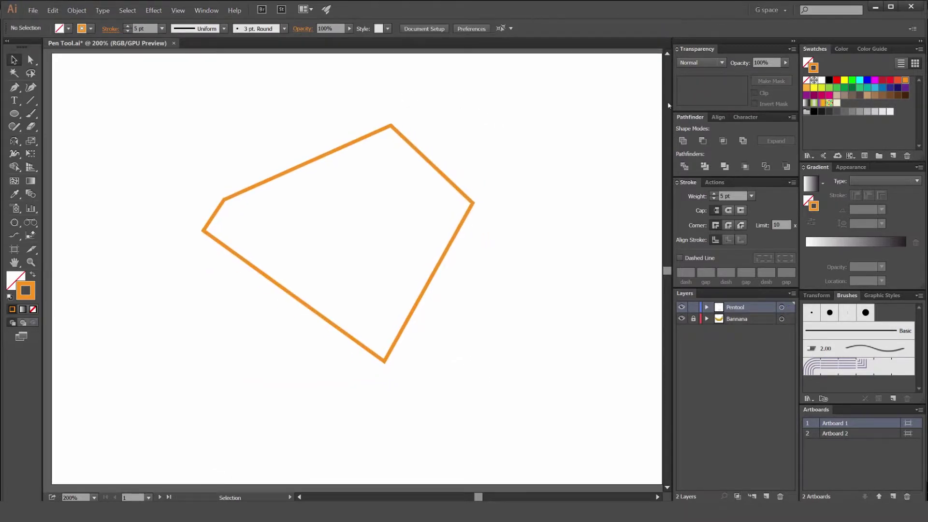
{"action": "key", "text": "ctrl+a"}
{"action": "left_click_drag", "start_coordinate": [454, 125], "coordinate": [418, 149]}
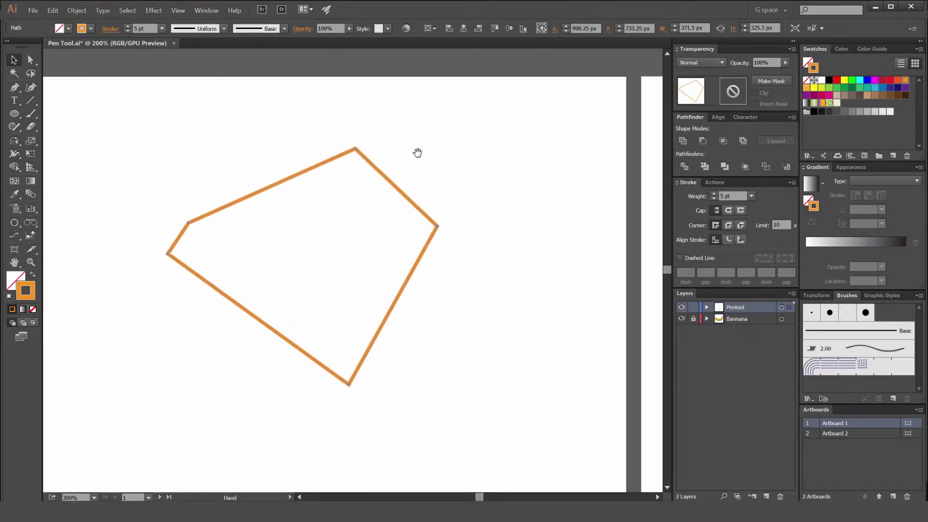
{"action": "left_click_drag", "start_coordinate": [385, 177], "coordinate": [392, 188]}
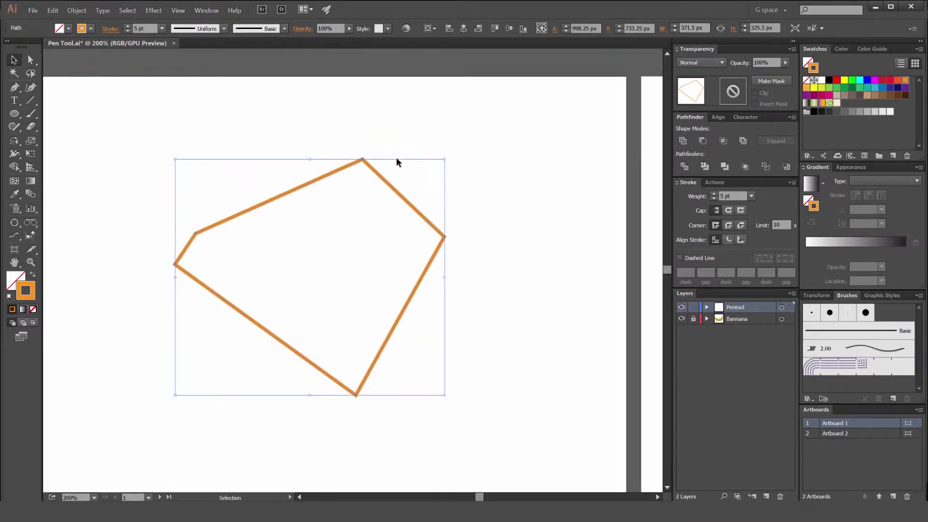
{"action": "left_click_drag", "start_coordinate": [395, 135], "coordinate": [420, 130]}
Select only the polygon's top anchor point with Direct Selection, and shift the whole polygon slightly right with the Selection tool.
{"action": "key", "text": "a"}
{"action": "left_click", "coordinate": [420, 128]}
{"action": "left_click", "coordinate": [387, 155]}
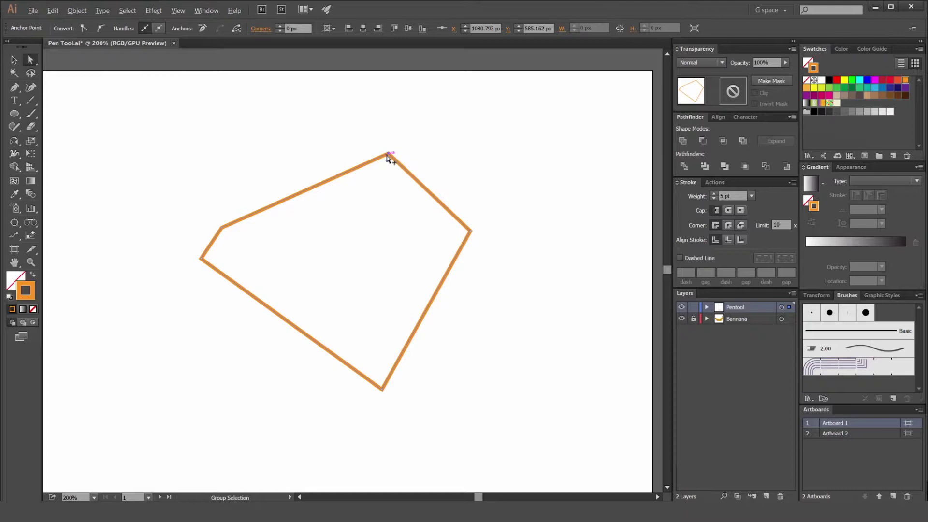
{"action": "scroll", "coordinate": [389, 157], "scroll_direction": "up", "scroll_amount": 1}
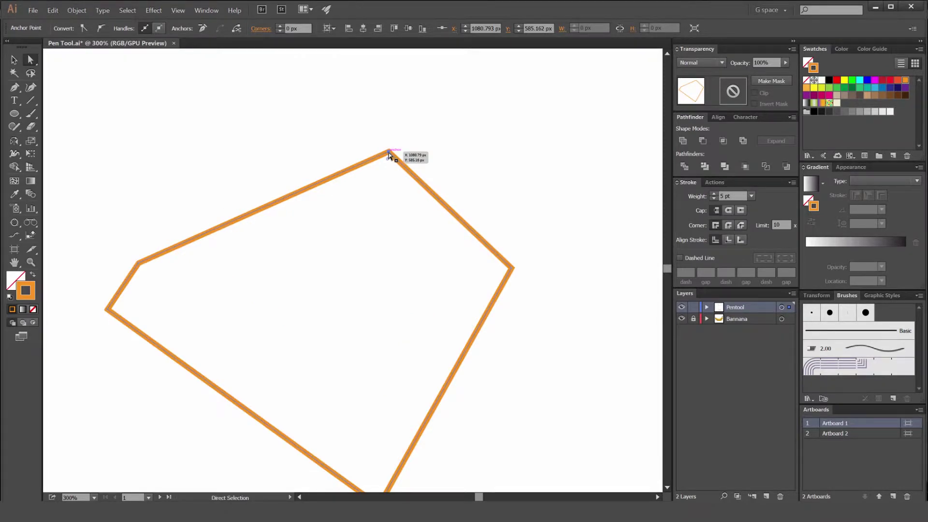
{"action": "key", "text": "v"}
{"action": "key", "text": "a"}
{"action": "key", "text": "v"}
{"action": "left_click_drag", "start_coordinate": [407, 171], "coordinate": [432, 168]}
Move only the polygon's top anchor point far to the left with the Direct Selection tool.
{"action": "key", "text": "a"}
{"action": "left_click", "coordinate": [414, 149]}
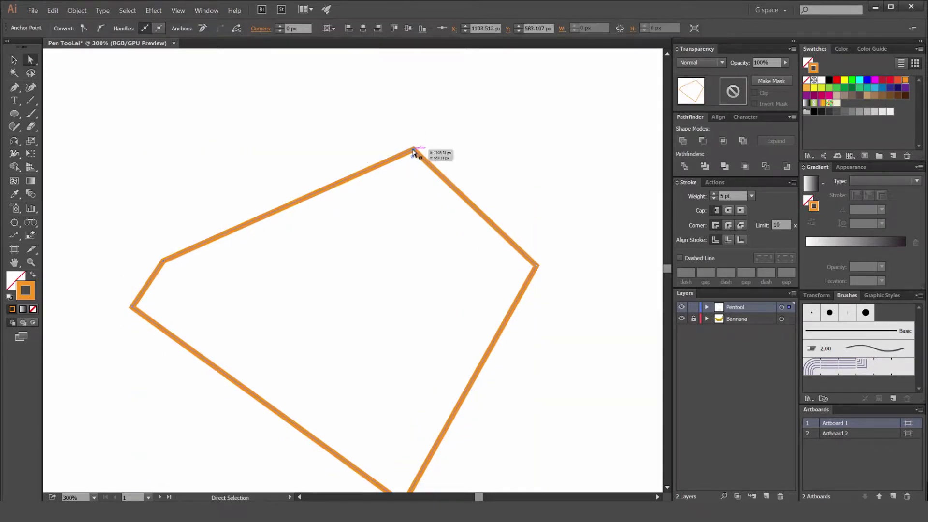
{"action": "left_click_drag", "start_coordinate": [413, 151], "coordinate": [234, 142]}
{"action": "mouse_move", "coordinate": [275, 222]}
{"action": "left_mouse_down"}
{"action": "mouse_move", "coordinate": [313, 303]}
{"action": "mouse_move", "coordinate": [323, 210]}
{"action": "mouse_move", "coordinate": [362, 264]}
{"action": "mouse_move", "coordinate": [389, 139]}
{"action": "mouse_move", "coordinate": [404, 188]}
{"action": "mouse_move", "coordinate": [398, 215]}
{"action": "left_mouse_up"}
{"action": "scroll", "coordinate": [404, 128], "scroll_direction": "down", "scroll_amount": 1}
Delete the reshaped polygon from the artboard.
{"action": "key", "text": "v"}
{"action": "left_click_drag", "start_coordinate": [447, 146], "coordinate": [237, 357]}
{"action": "key", "text": "ctrl+a"}
{"action": "key", "text": "Delete"}
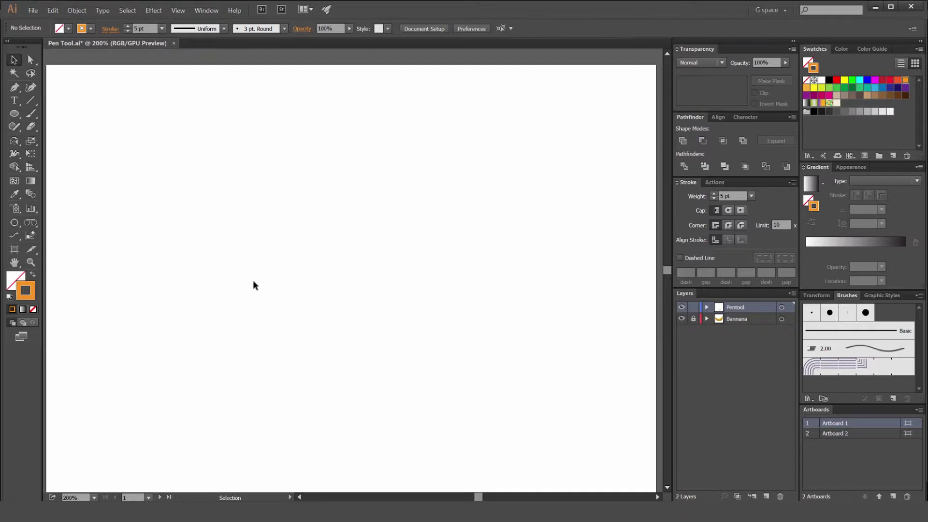
Draw a closed rectangle about 249 px wide with the Pen tool, using straight horizontal and vertical segments.
{"action": "key", "text": "p"}
{"action": "left_click", "coordinate": [226, 213]}
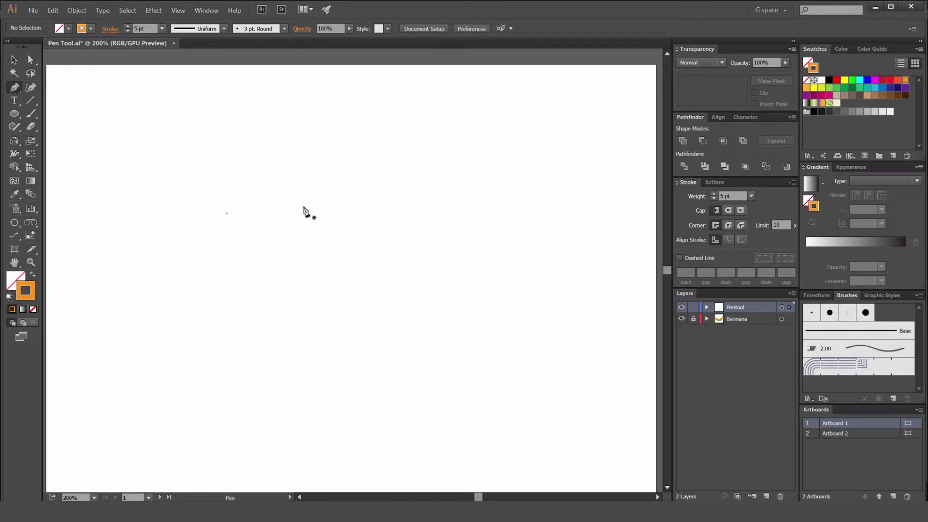
{"action": "left_click", "coordinate": [406, 213]}
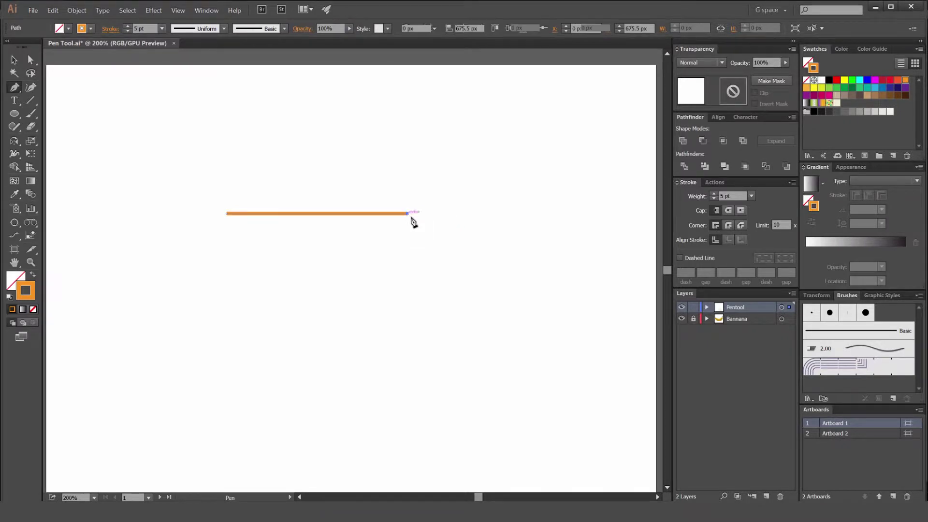
{"action": "left_click", "coordinate": [407, 364]}
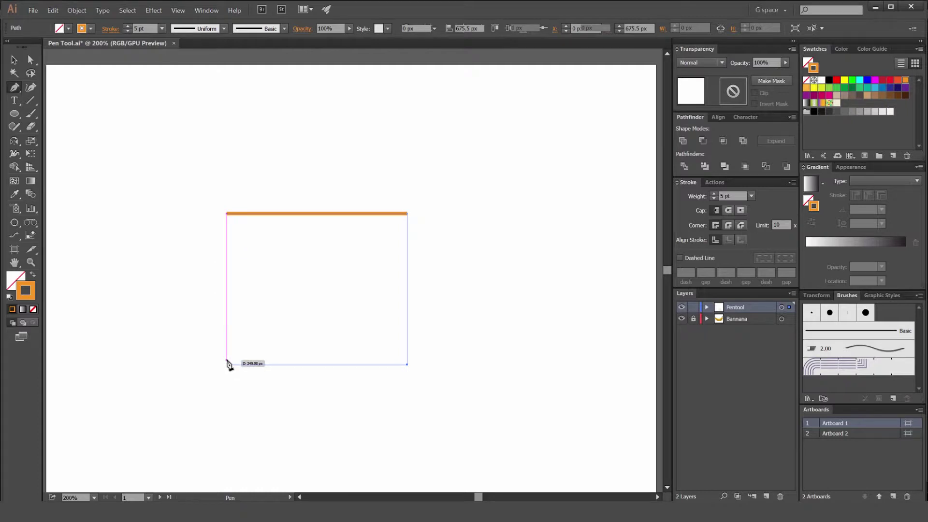
{"action": "left_click", "coordinate": [227, 364]}
{"action": "left_click", "coordinate": [226, 213]}
{"action": "key", "text": "v"}
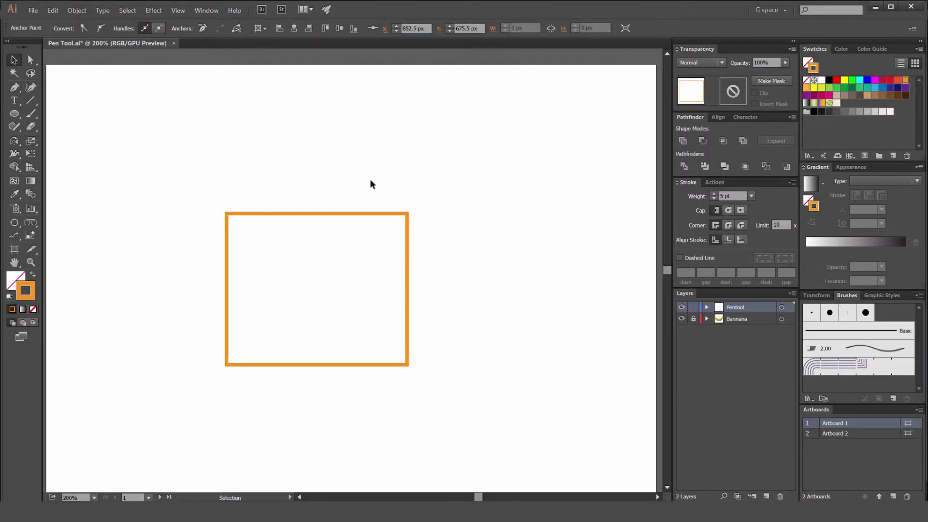
Enlarge the rectangle proportionally and delete it.
{"action": "left_click_drag", "start_coordinate": [459, 175], "coordinate": [358, 253]}
{"action": "mouse_move", "coordinate": [408, 213]}
{"action": "left_mouse_down"}
{"action": "mouse_move", "coordinate": [504, 149]}
{"action": "mouse_move", "coordinate": [488, 186]}
{"action": "mouse_move", "coordinate": [440, 201]}
{"action": "left_mouse_up"}
{"action": "scroll", "coordinate": [505, 149], "scroll_direction": "down", "scroll_amount": 2}
{"action": "scroll", "coordinate": [487, 183], "scroll_direction": "up", "scroll_amount": 1}
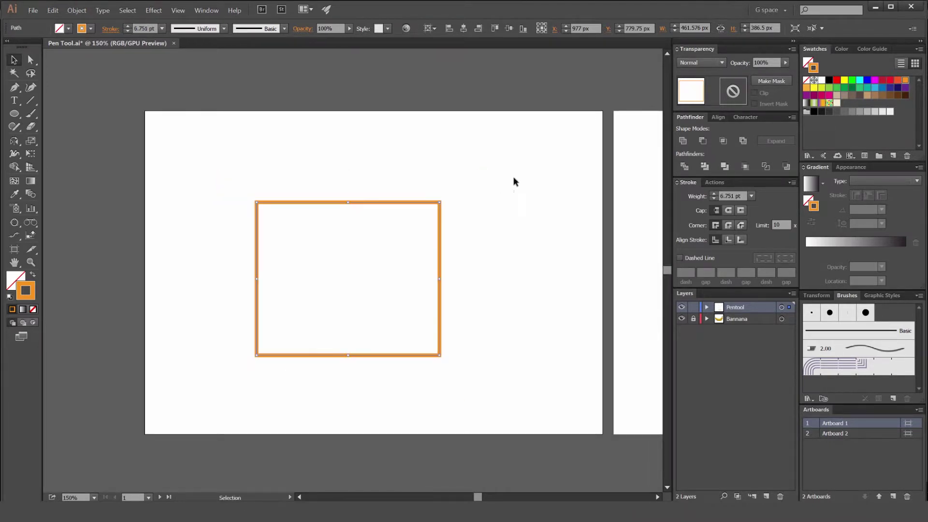
{"action": "key", "text": "Delete"}
Draw an open triangular Pen path with a horizontal base and two 45-degree sides that cross near the apex.
{"action": "key", "text": "p"}
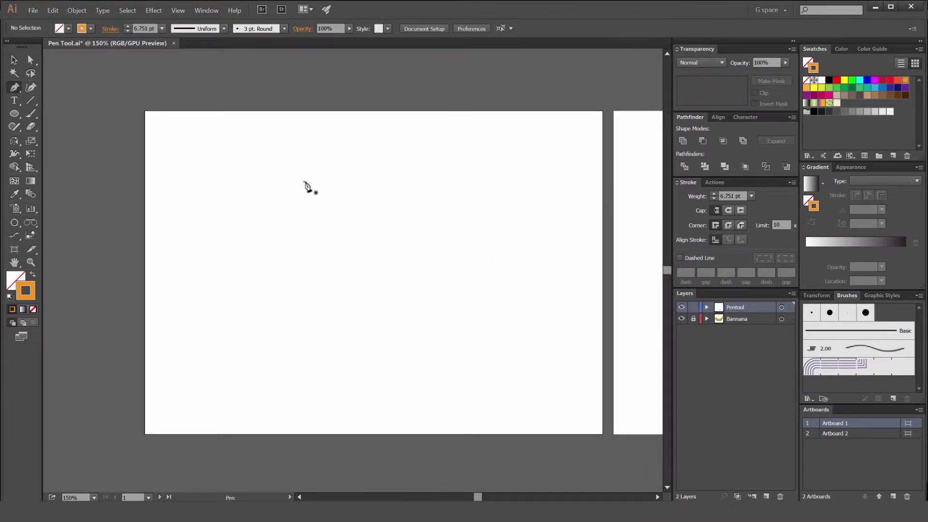
{"action": "left_click", "coordinate": [303, 182]}
{"action": "left_click", "coordinate": [483, 359]}
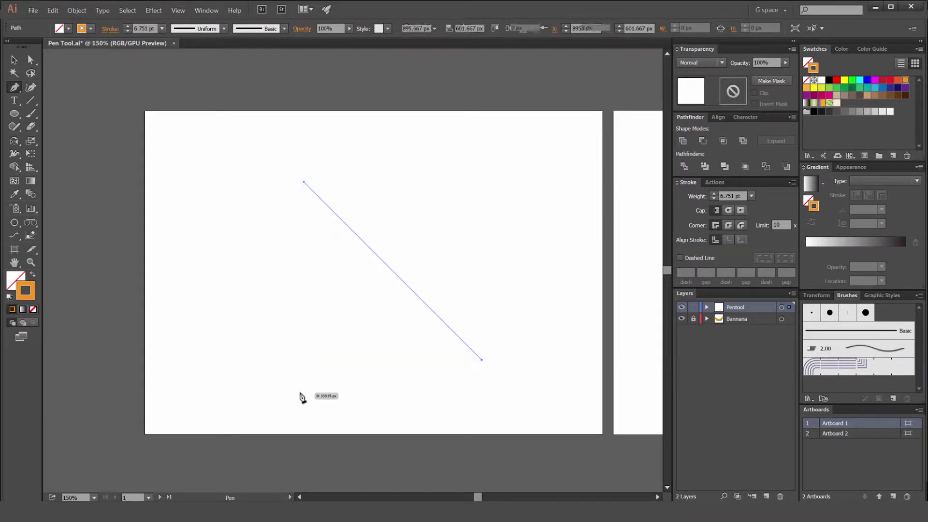
{"action": "left_click", "coordinate": [169, 390], "text": "shift"}
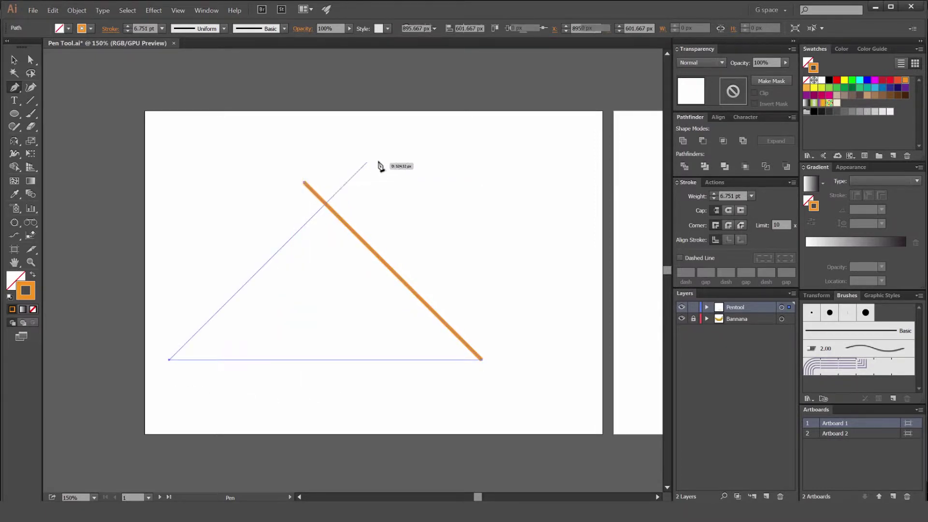
{"action": "left_click", "coordinate": [377, 159], "text": "shift"}
{"action": "key", "text": "v"}
{"action": "left_click", "coordinate": [425, 211]}
{"action": "left_click", "coordinate": [425, 215]}
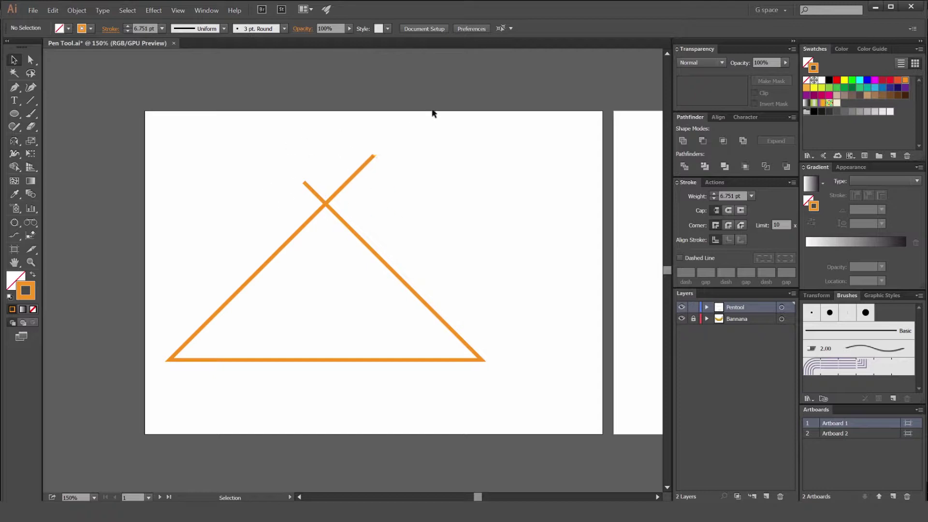
Delete the open triangular path to clear the artboard.
{"action": "key", "text": "ctrl+a"}
{"action": "key", "text": "Delete"}
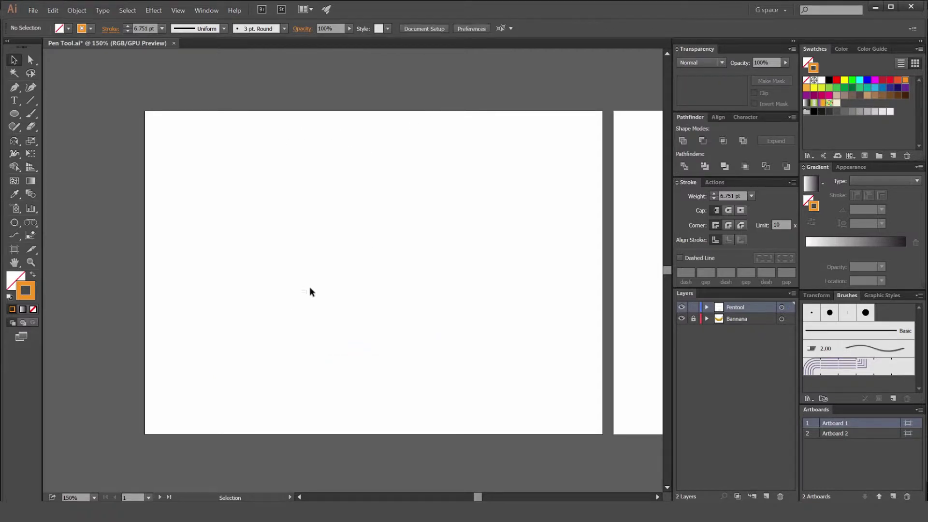
{"action": "left_click_drag", "start_coordinate": [309, 288], "coordinate": [314, 305]}
{"action": "left_click_drag", "start_coordinate": [366, 268], "coordinate": [359, 246]}
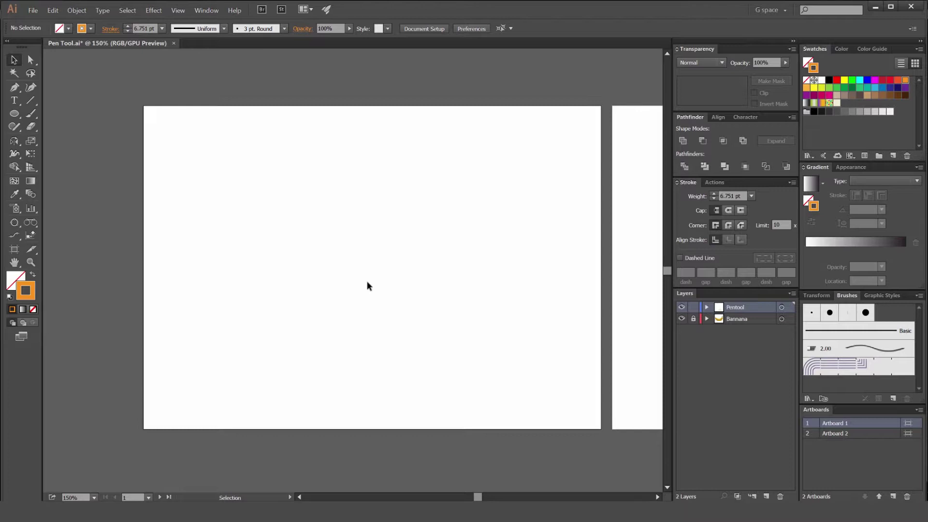
Move the cream circle from below the artboard onto the middle of Artboard 1 and deselect it.
{"action": "left_click_drag", "start_coordinate": [363, 334], "coordinate": [344, 177]}
{"action": "left_click_drag", "start_coordinate": [375, 406], "coordinate": [374, 136]}
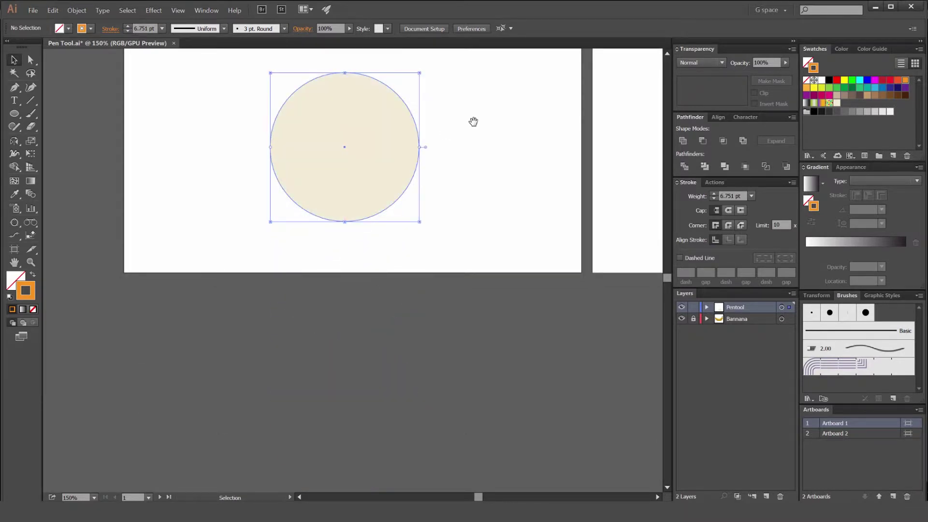
{"action": "left_click_drag", "start_coordinate": [472, 123], "coordinate": [470, 305]}
{"action": "left_click_drag", "start_coordinate": [358, 309], "coordinate": [376, 265]}
{"action": "left_click", "coordinate": [460, 291]}
{"action": "left_click", "coordinate": [378, 294]}
{"action": "key", "text": "a"}
{"action": "left_click", "coordinate": [417, 346]}
{"action": "key", "text": "v"}
{"action": "scroll", "coordinate": [376, 265], "scroll_direction": "up", "scroll_amount": 1}
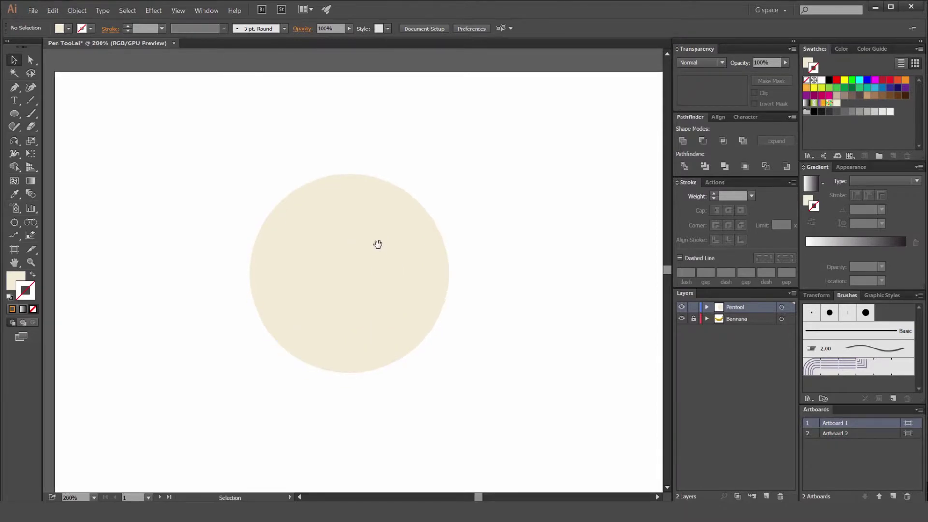
Trace the circle's upper-left quarter with the Pen tool, using vertical handles at its left edge, and give the path an orange stroke without fill.
{"action": "key", "text": "p"}
{"action": "left_click", "coordinate": [349, 177]}
{"action": "left_click", "coordinate": [347, 179]}
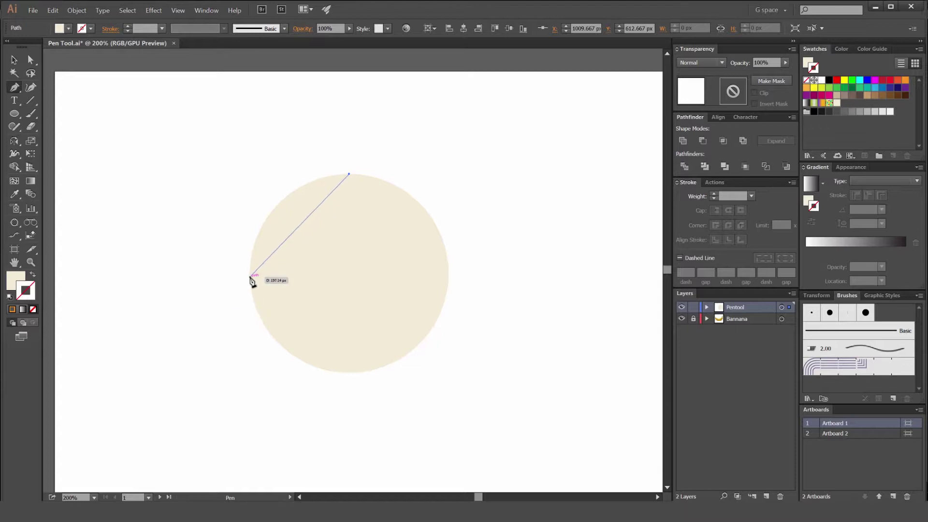
{"action": "left_click_drag", "start_coordinate": [251, 277], "coordinate": [247, 376]}
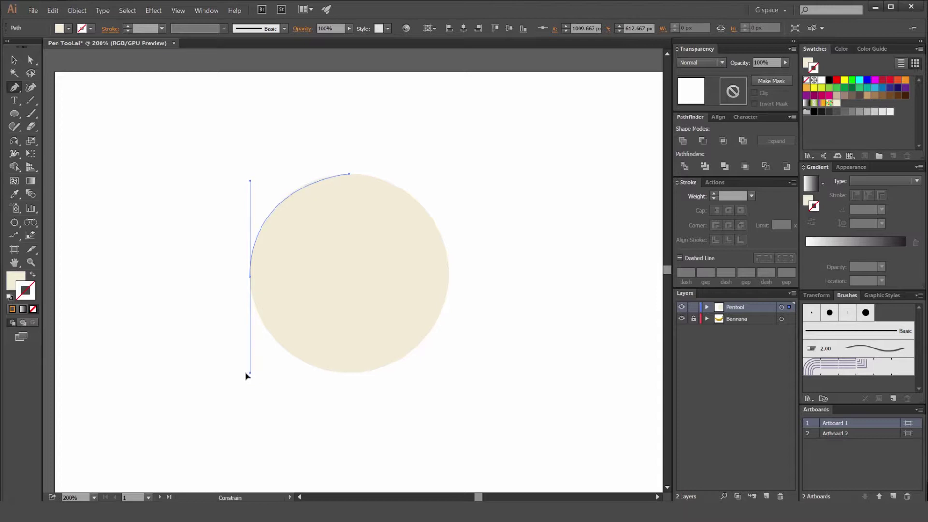
{"action": "left_click_drag", "start_coordinate": [245, 373], "coordinate": [245, 373]}
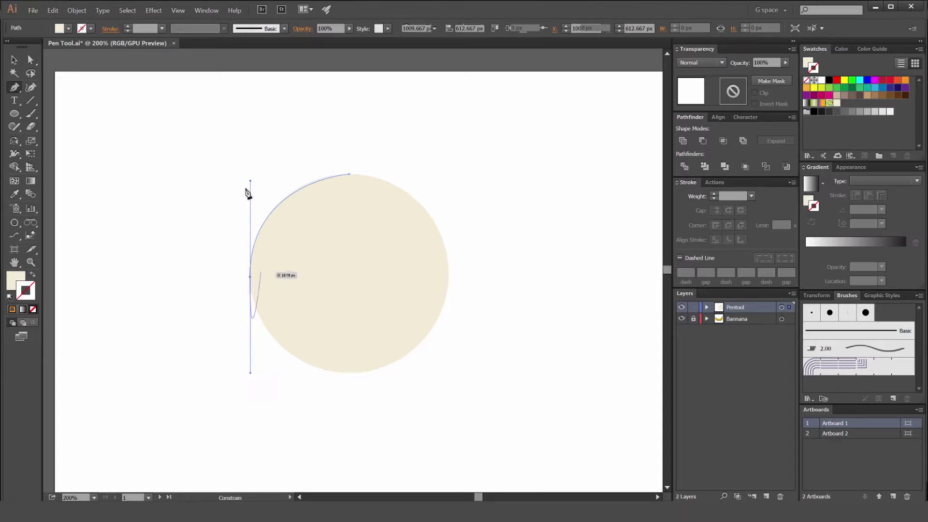
{"action": "scroll", "coordinate": [255, 277], "scroll_direction": "up", "scroll_amount": 1}
{"action": "left_click_drag", "start_coordinate": [419, 427], "coordinate": [378, 373]}
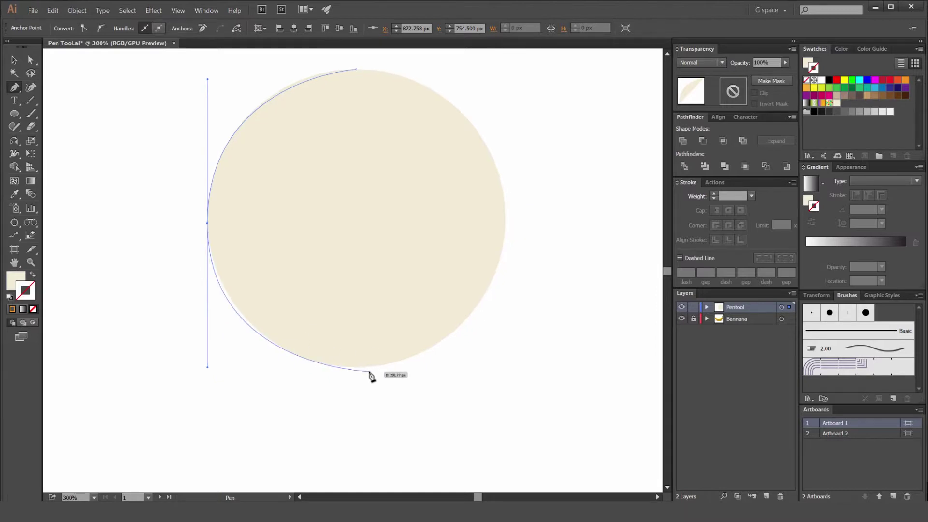
{"action": "key", "text": "shift+x"}
{"action": "left_click", "coordinate": [897, 85]}
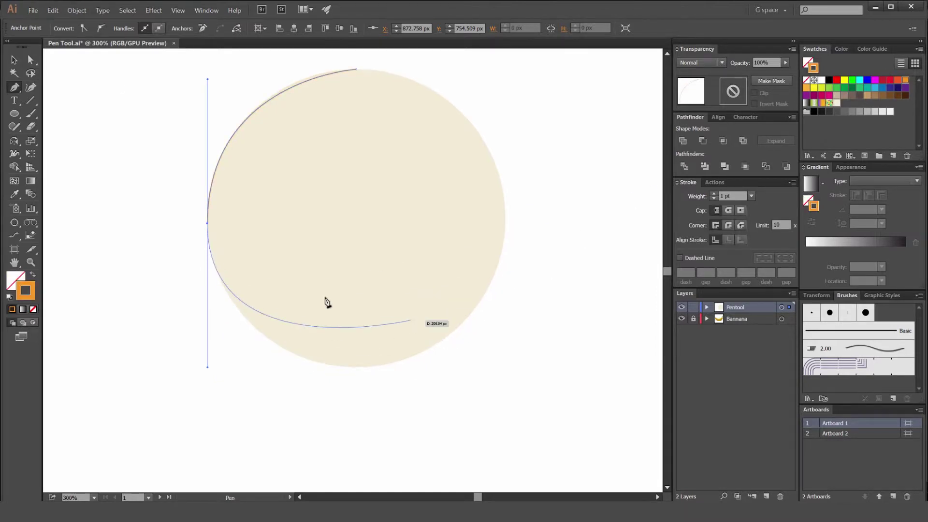
Continue the curved Pen path through the circle's bottom and right edges and close it at the top anchor.
{"action": "left_click_drag", "start_coordinate": [359, 367], "coordinate": [376, 369]}
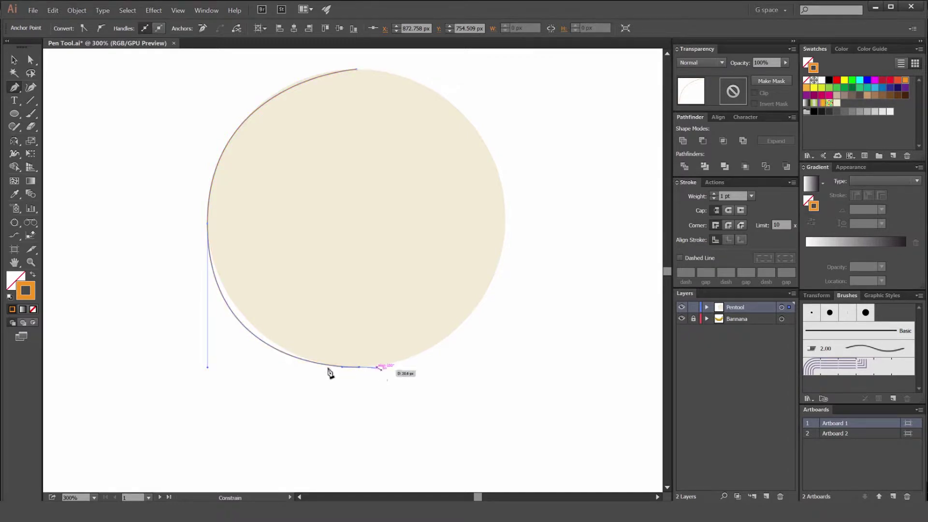
{"action": "left_click", "coordinate": [207, 258]}
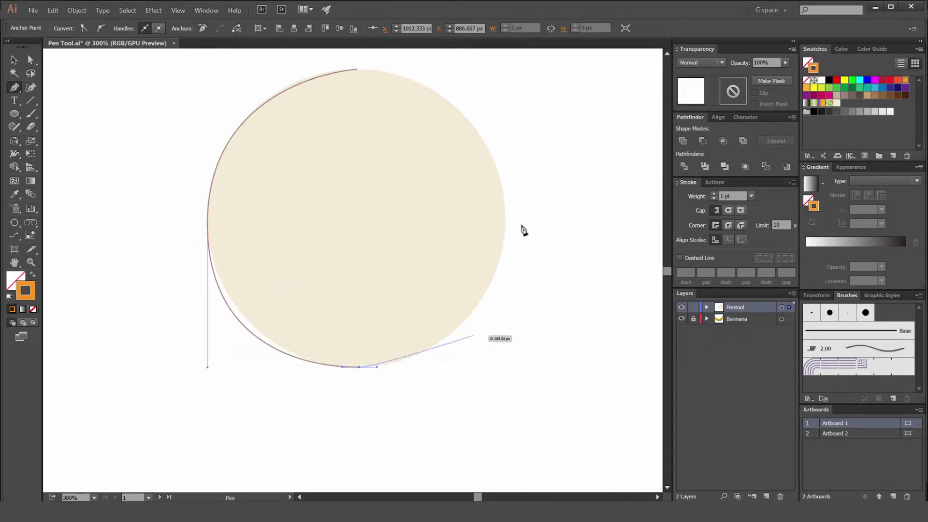
{"action": "left_click_drag", "start_coordinate": [506, 219], "coordinate": [505, 191]}
{"action": "left_click_drag", "start_coordinate": [522, 149], "coordinate": [470, 180]}
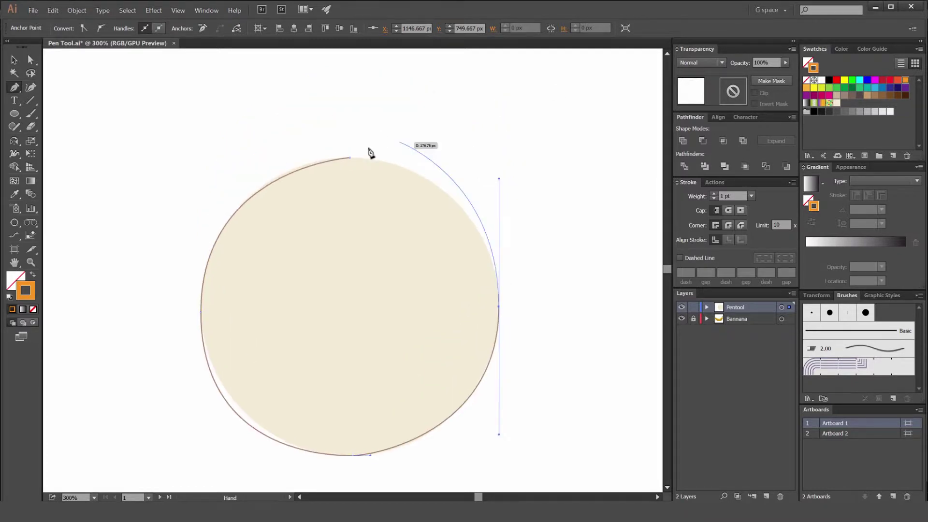
{"action": "left_click_drag", "start_coordinate": [350, 158], "coordinate": [324, 163]}
Set the traced circle path's stroke weight to 4 pt and deselect it.
{"action": "key", "text": "v"}
{"action": "left_click", "coordinate": [456, 135]}
{"action": "left_click", "coordinate": [379, 162]}
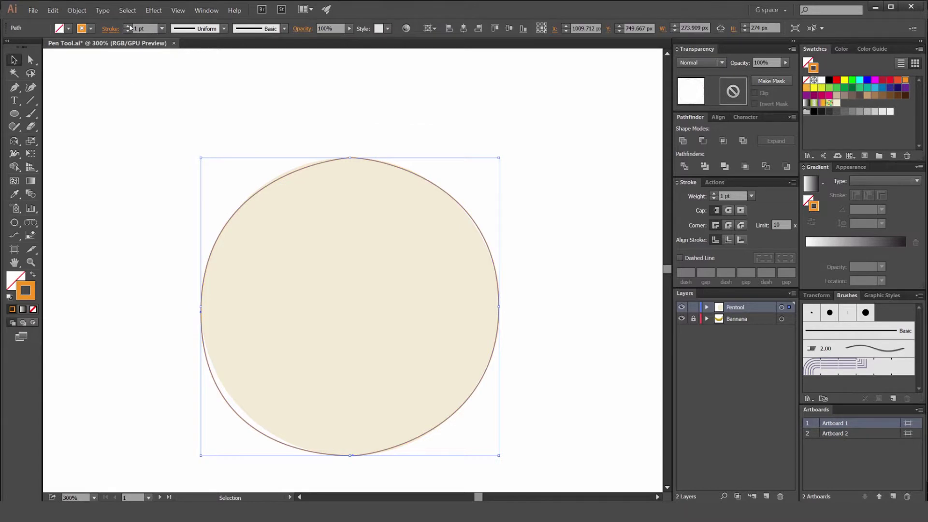
{"action": "left_click", "coordinate": [127, 26]}
{"action": "left_click", "coordinate": [128, 26]}
{"action": "left_click", "coordinate": [128, 26]}
{"action": "left_click", "coordinate": [285, 89]}
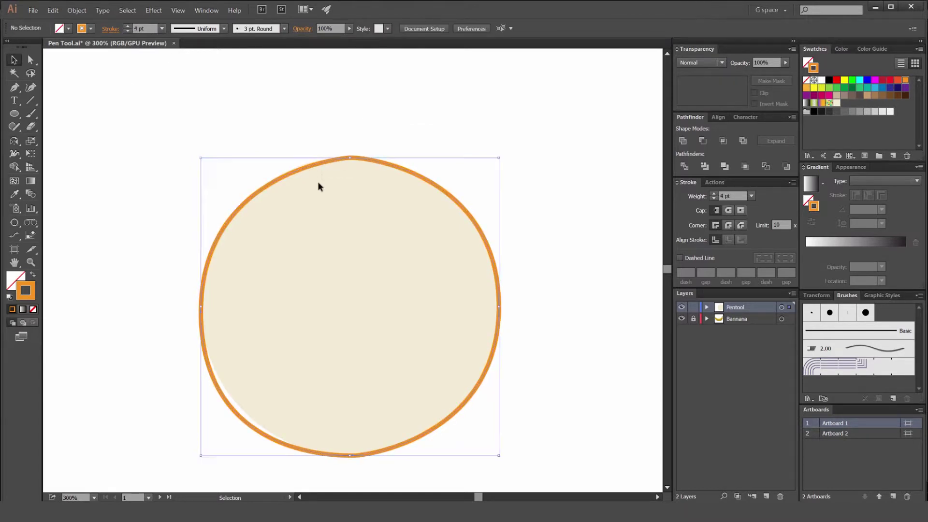
Try swinging the left anchor's upper handle outward and then across the circle, undoing each change.
{"action": "key", "text": "a"}
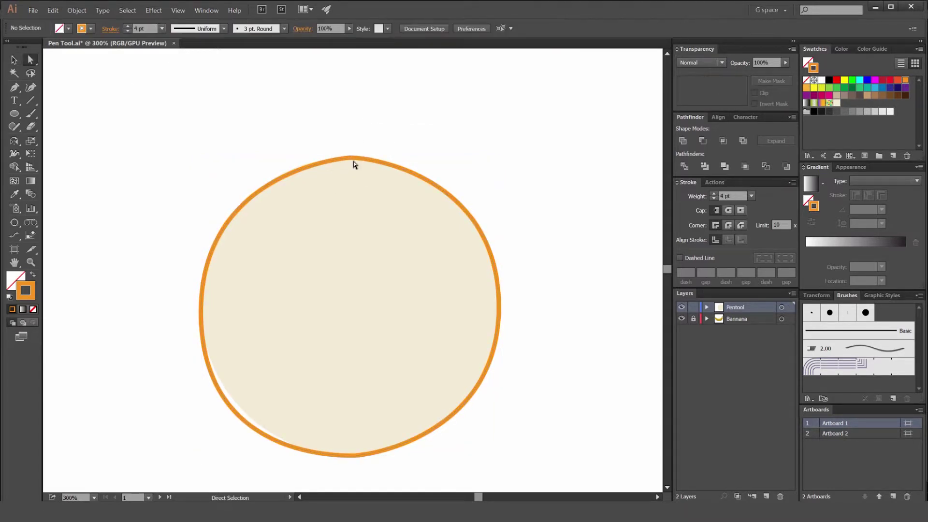
{"action": "left_click", "coordinate": [351, 157]}
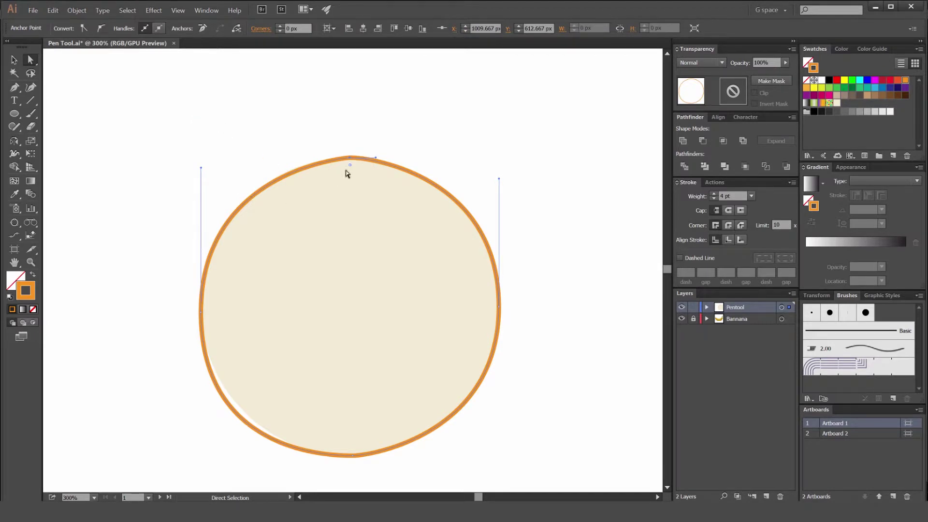
{"action": "left_click_drag", "start_coordinate": [232, 199], "coordinate": [252, 178]}
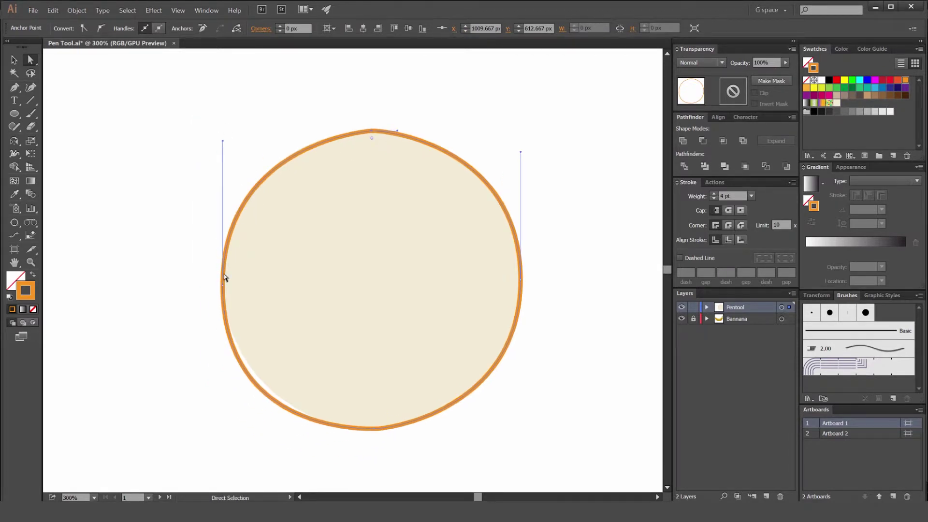
{"action": "left_click_drag", "start_coordinate": [276, 147], "coordinate": [246, 210]}
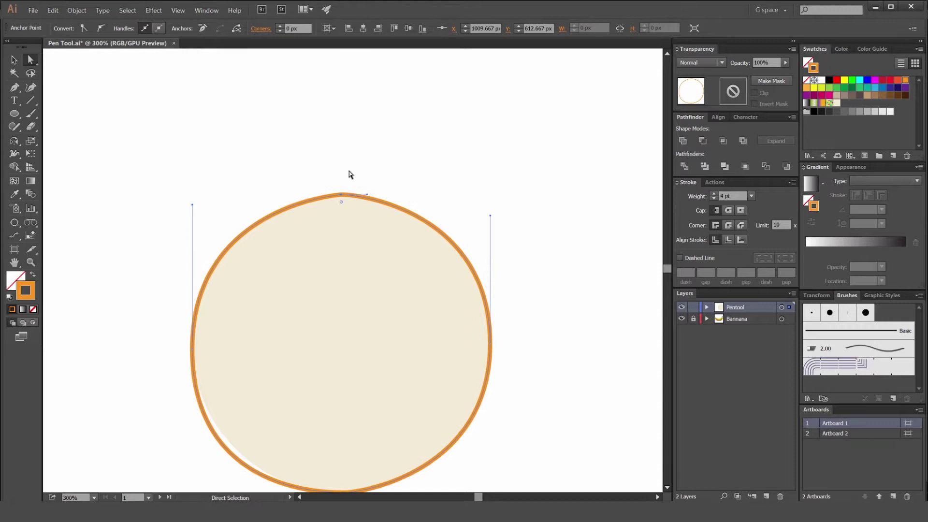
{"action": "left_click_drag", "start_coordinate": [195, 228], "coordinate": [136, 118]}
{"action": "key", "text": "ctrl+z"}
{"action": "scroll", "coordinate": [271, 123], "scroll_direction": "up", "scroll_amount": 1}
{"action": "scroll", "coordinate": [276, 125], "scroll_direction": "up", "scroll_amount": 1}
{"action": "scroll", "coordinate": [245, 135], "scroll_direction": "down", "scroll_amount": 2}
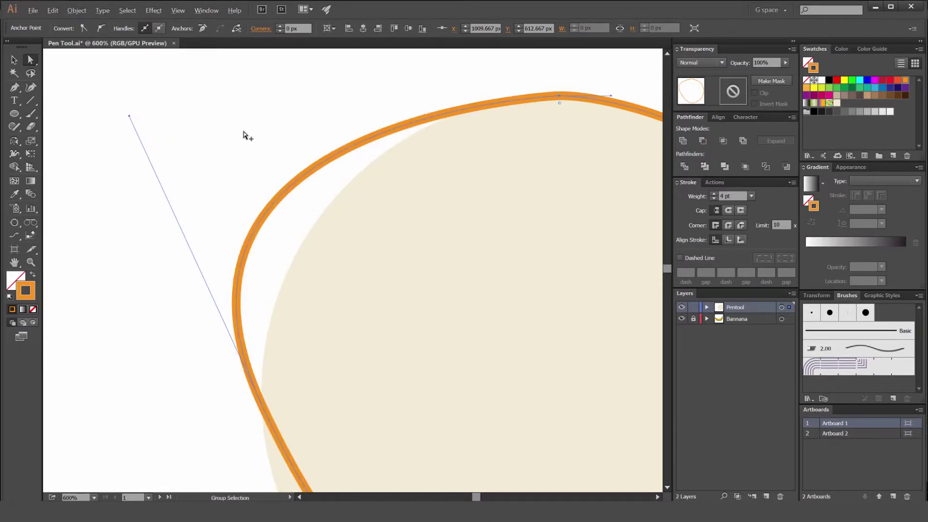
{"action": "key", "text": "ctrl+z"}
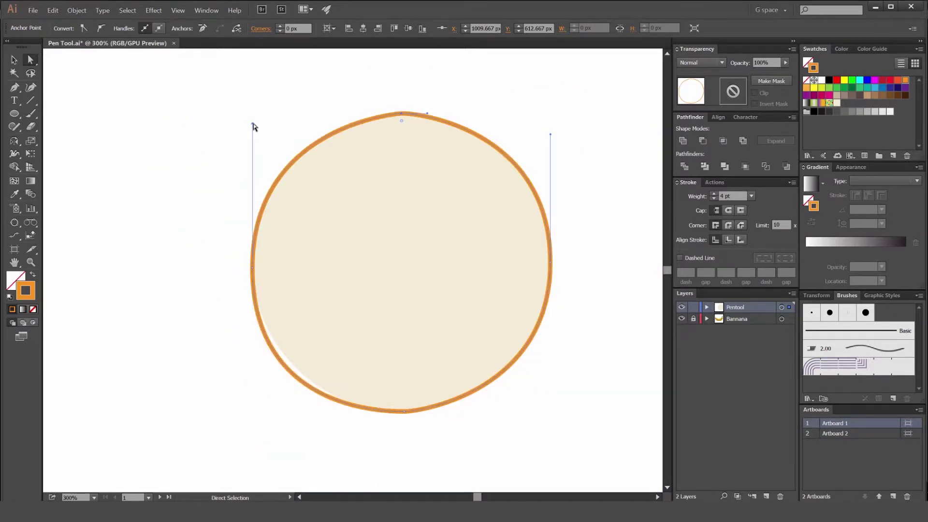
{"action": "left_click_drag", "start_coordinate": [253, 125], "coordinate": [467, 215]}
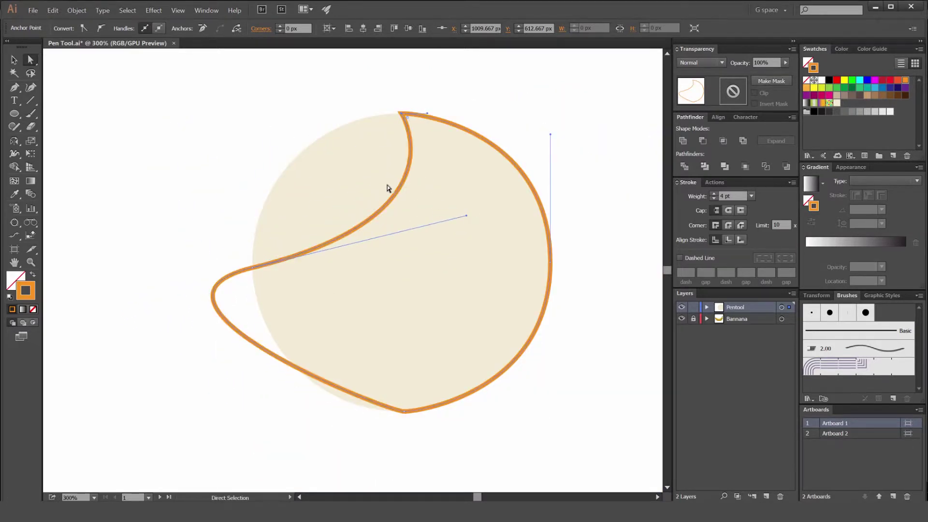
{"action": "key", "text": "ctrl+z"}
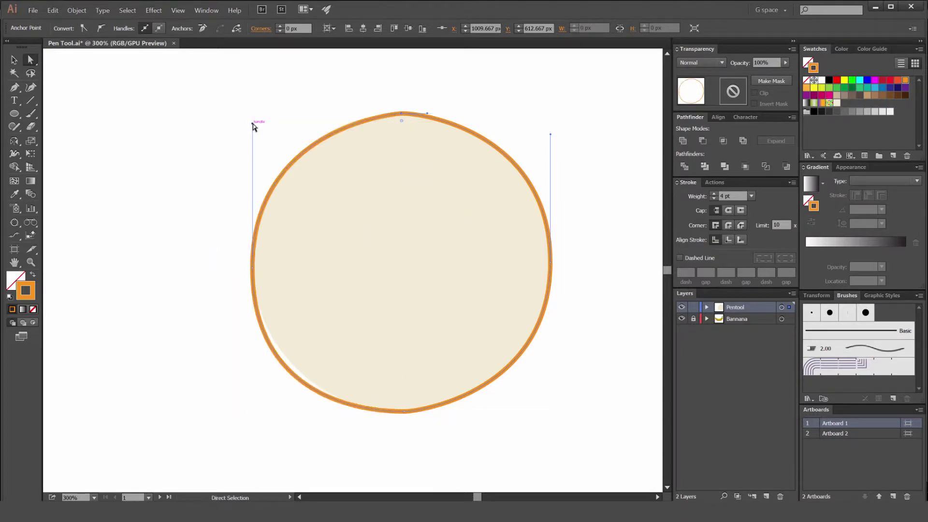
Shorten the left anchor's lower handle and lengthen the bottom anchor's horizontal handles to follow the cream circle's edge.
{"action": "mouse_move", "coordinate": [252, 124]}
{"action": "left_mouse_down"}
{"action": "mouse_move", "coordinate": [250, 191]}
{"action": "mouse_move", "coordinate": [253, 123]}
{"action": "left_mouse_up"}
{"action": "left_click", "coordinate": [253, 274]}
{"action": "mouse_move", "coordinate": [253, 411]}
{"action": "left_mouse_down"}
{"action": "mouse_move", "coordinate": [255, 386]}
{"action": "mouse_move", "coordinate": [250, 396]}
{"action": "left_mouse_up"}
{"action": "left_click_drag", "start_coordinate": [381, 422], "coordinate": [357, 396]}
{"action": "scroll", "coordinate": [361, 419], "scroll_direction": "up", "scroll_amount": 2}
{"action": "left_click_drag", "start_coordinate": [451, 406], "coordinate": [329, 413]}
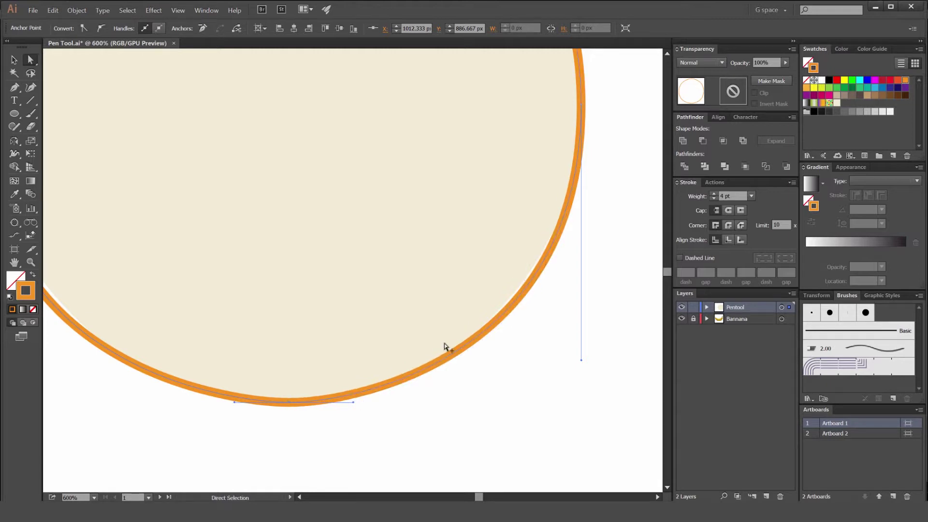
Shorten the right anchor's lower and upper vertical handles so the outline follows the circle.
{"action": "scroll", "coordinate": [431, 369], "scroll_direction": "down", "scroll_amount": 1}
{"action": "left_click_drag", "start_coordinate": [490, 441], "coordinate": [490, 428]}
{"action": "left_click_drag", "start_coordinate": [510, 241], "coordinate": [458, 351]}
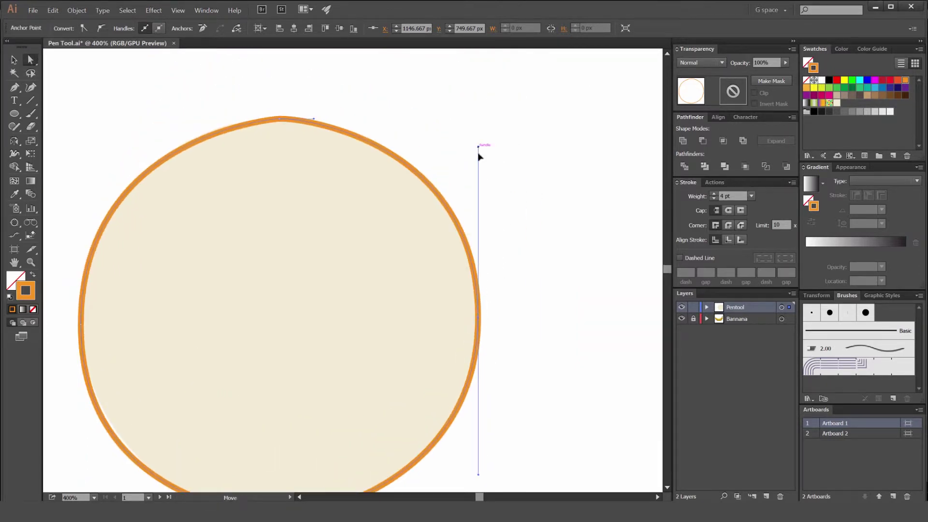
{"action": "left_click_drag", "start_coordinate": [479, 157], "coordinate": [479, 158]}
Try extending the top anchor's right handle up and outward, and undo the change.
{"action": "left_click_drag", "start_coordinate": [325, 97], "coordinate": [250, 138]}
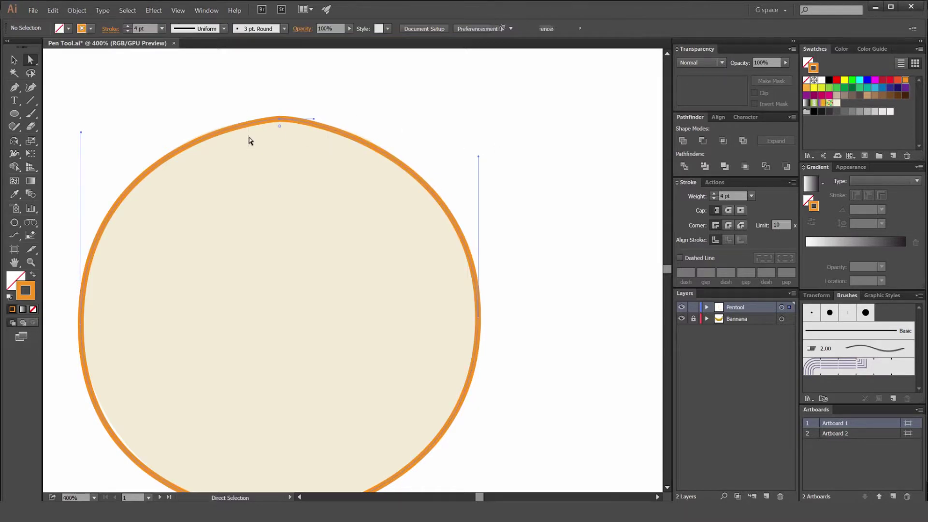
{"action": "scroll", "coordinate": [271, 99], "scroll_direction": "up", "scroll_amount": 1}
{"action": "left_click_drag", "start_coordinate": [271, 101], "coordinate": [303, 114]}
{"action": "scroll", "coordinate": [284, 149], "scroll_direction": "up", "scroll_amount": 1}
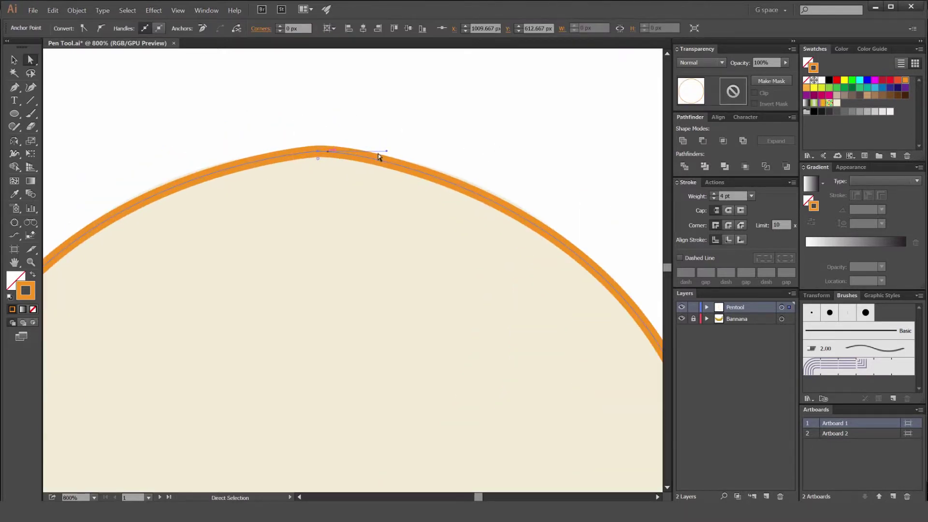
{"action": "left_click_drag", "start_coordinate": [387, 154], "coordinate": [421, 133]}
{"action": "scroll", "coordinate": [430, 90], "scroll_direction": "down", "scroll_amount": 2}
{"action": "key", "text": "ctrl+z"}
{"action": "key", "text": "c"}
{"action": "scroll", "coordinate": [401, 143], "scroll_direction": "up", "scroll_amount": 1}
{"action": "key", "text": "a"}
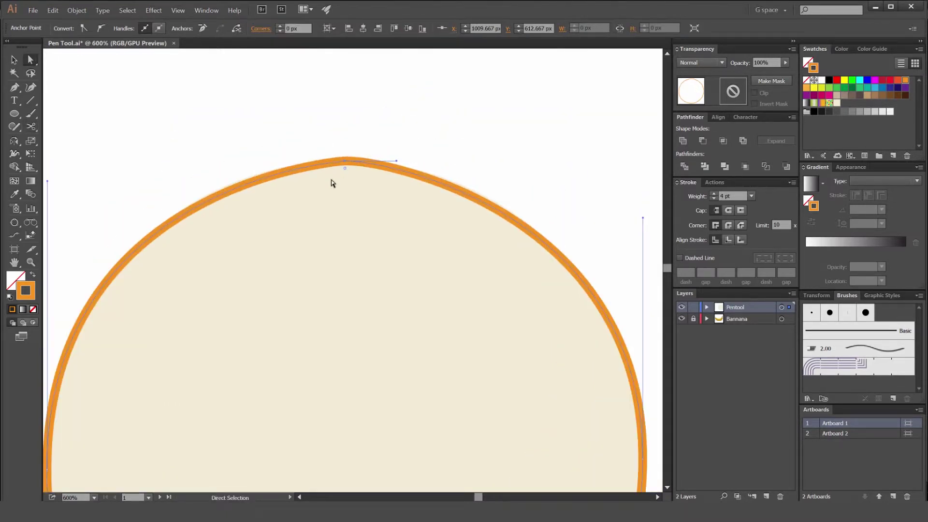
Pull a horizontal handle out of the left side of the top anchor with the Anchor Point tool to smooth the peak.
{"action": "key", "text": "p"}
{"action": "left_click_drag", "start_coordinate": [429, 217], "coordinate": [418, 243]}
{"action": "scroll", "coordinate": [310, 133], "scroll_direction": "down", "scroll_amount": 1}
{"action": "key", "text": "a"}
{"action": "left_click", "coordinate": [453, 292]}
{"action": "scroll", "coordinate": [381, 158], "scroll_direction": "up", "scroll_amount": 1}
{"action": "left_click", "coordinate": [375, 206]}
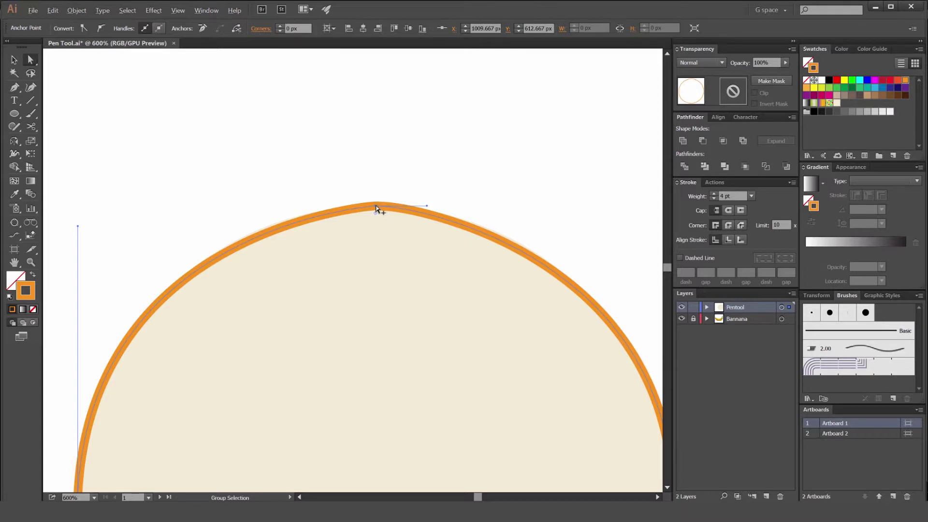
{"action": "key", "text": "p"}
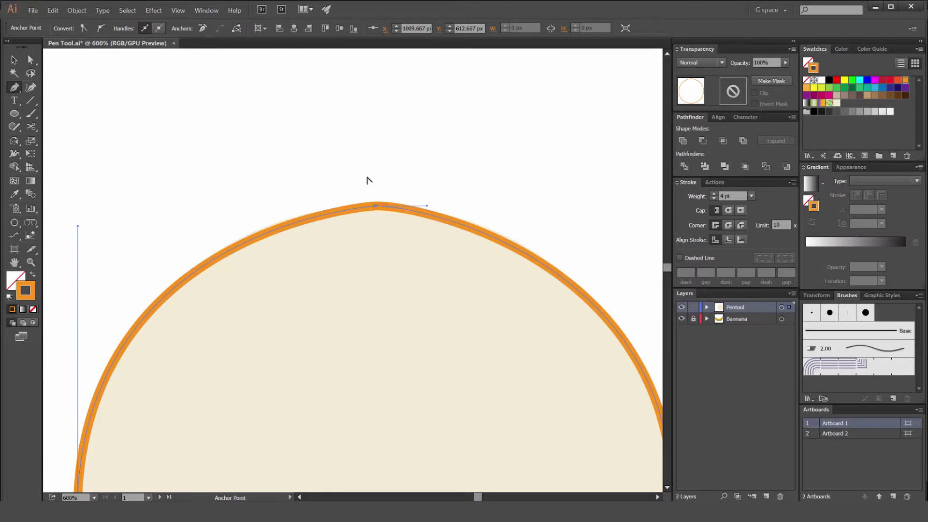
{"action": "mouse_move", "coordinate": [378, 208]}
{"action": "left_mouse_down"}
{"action": "mouse_move", "coordinate": [414, 210]}
{"action": "mouse_move", "coordinate": [251, 209]}
{"action": "mouse_move", "coordinate": [307, 209]}
{"action": "mouse_move", "coordinate": [311, 199]}
{"action": "mouse_move", "coordinate": [333, 211]}
{"action": "left_mouse_up"}
Try pulling the top anchor's right handle far up and outward, and undo the change.
{"action": "key", "text": "a"}
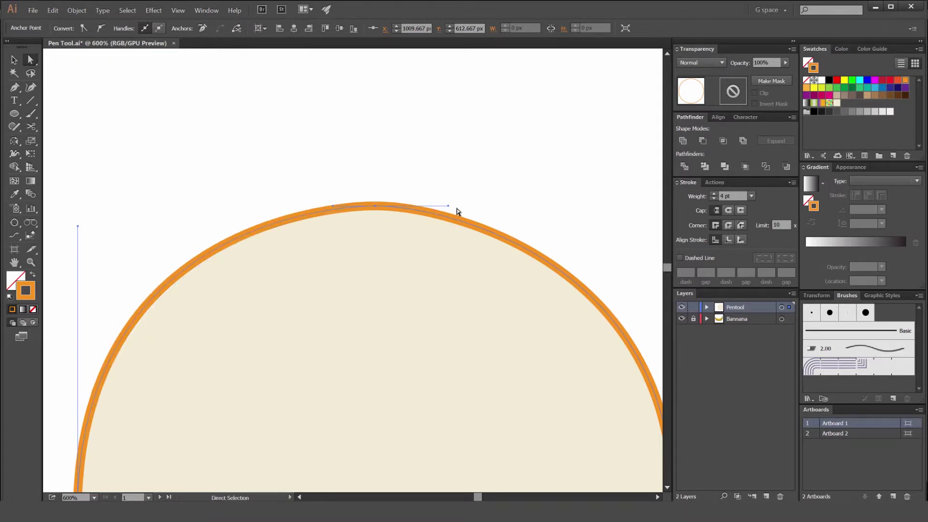
{"action": "mouse_move", "coordinate": [449, 206]}
{"action": "left_mouse_down"}
{"action": "mouse_move", "coordinate": [438, 207]}
{"action": "mouse_move", "coordinate": [446, 208]}
{"action": "mouse_move", "coordinate": [456, 126]}
{"action": "mouse_move", "coordinate": [474, 146]}
{"action": "mouse_move", "coordinate": [520, 152]}
{"action": "mouse_move", "coordinate": [435, 106]}
{"action": "mouse_move", "coordinate": [490, 111]}
{"action": "mouse_move", "coordinate": [493, 103]}
{"action": "mouse_move", "coordinate": [582, 127]}
{"action": "left_mouse_up"}
{"action": "key", "text": "p"}
{"action": "left_click_drag", "start_coordinate": [541, 171], "coordinate": [379, 136]}
{"action": "key", "text": "ctrl+z"}
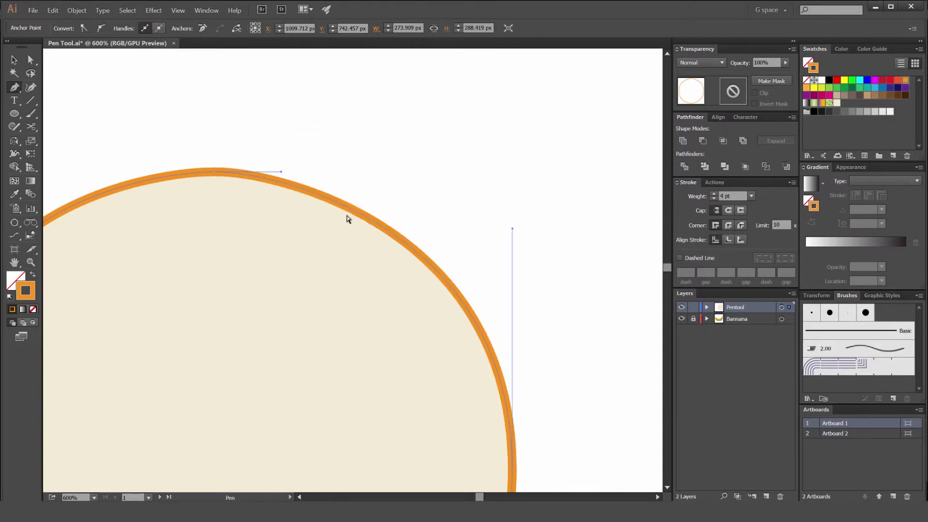
Reshape the upper-right segment directly by pulling it outward and back onto the circle's edge, and deselect the path.
{"action": "left_click_drag", "start_coordinate": [364, 212], "coordinate": [483, 124]}
{"action": "key", "text": "ctrl+minus"}
{"action": "left_click_drag", "start_coordinate": [389, 74], "coordinate": [396, 101]}
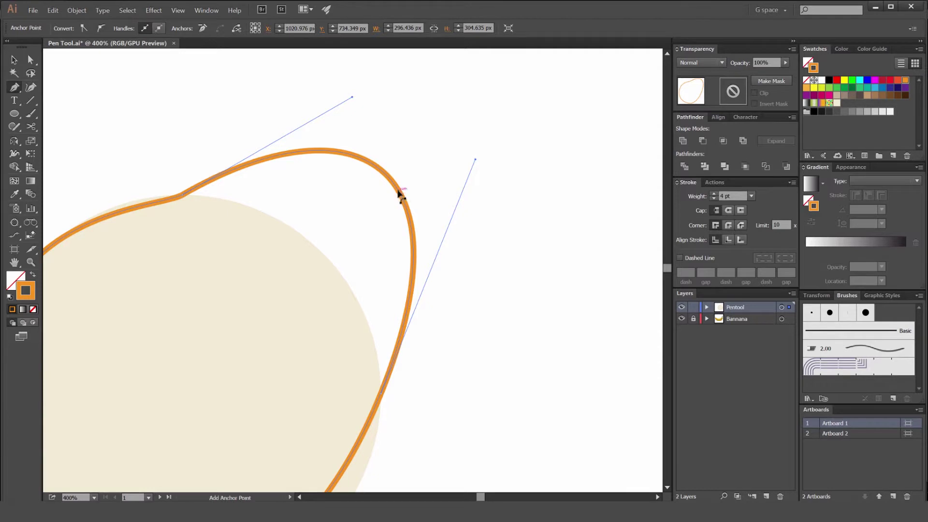
{"action": "left_click_drag", "start_coordinate": [399, 193], "coordinate": [342, 275]}
{"action": "key", "text": "ctrl+minus"}
{"action": "left_click_drag", "start_coordinate": [307, 176], "coordinate": [369, 254]}
{"action": "key", "text": "v"}
{"action": "left_click", "coordinate": [401, 105]}
Examine the top anchor's direction handles and the fit of the upper-right segment against the cream circle.
{"action": "key", "text": "a"}
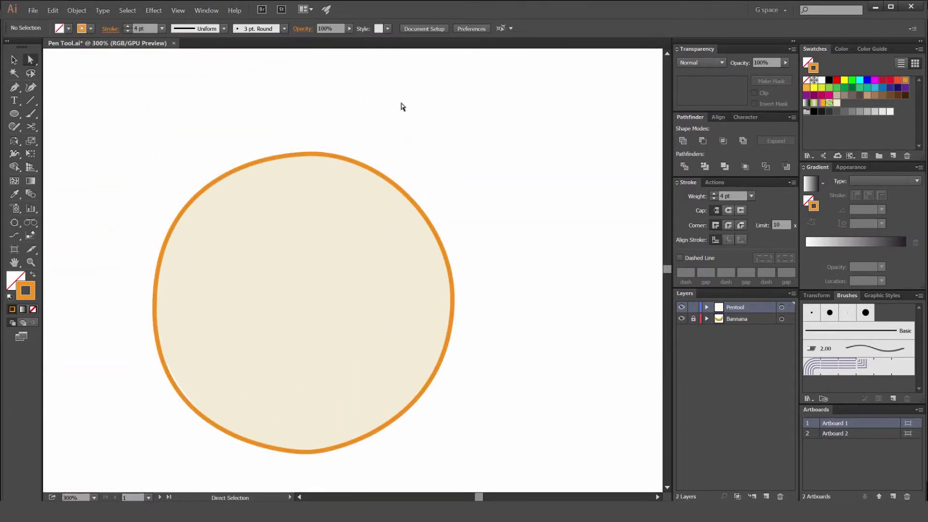
{"action": "left_click_drag", "start_coordinate": [261, 176], "coordinate": [311, 137]}
{"action": "scroll", "coordinate": [337, 121], "scroll_direction": "up", "scroll_amount": 1}
{"action": "key", "text": "ctrl+plus"}
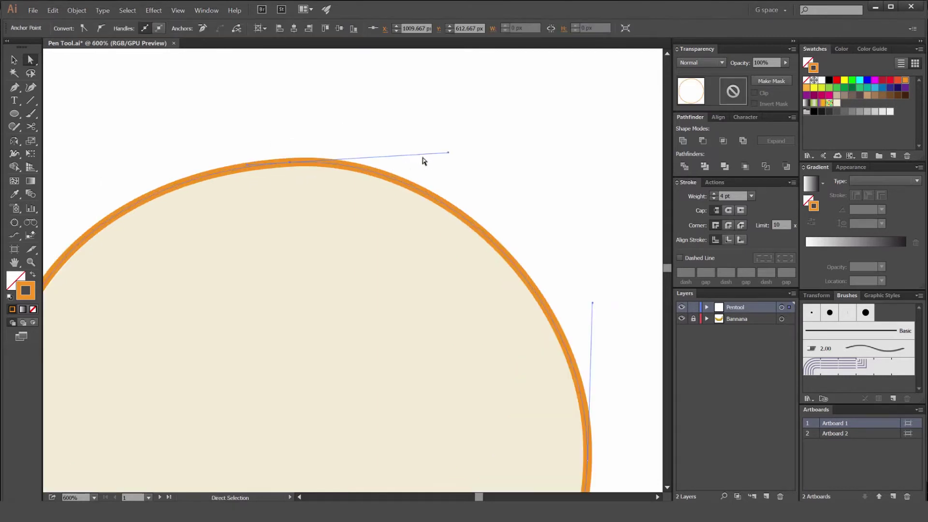
{"action": "left_click", "coordinate": [450, 160]}
{"action": "scroll", "coordinate": [478, 131], "scroll_direction": "down", "scroll_amount": 1}
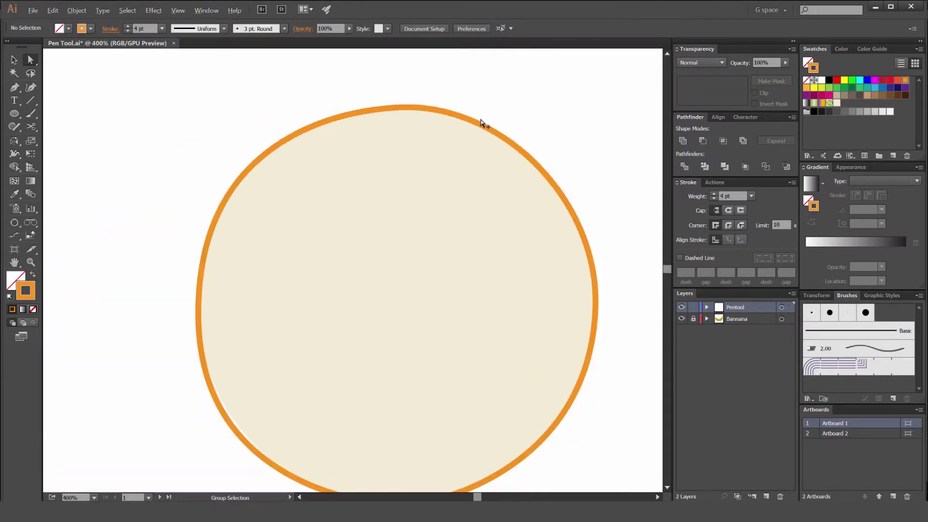
{"action": "left_click_drag", "start_coordinate": [521, 86], "coordinate": [412, 201]}
{"action": "key", "text": "v"}
{"action": "left_click", "coordinate": [464, 128]}
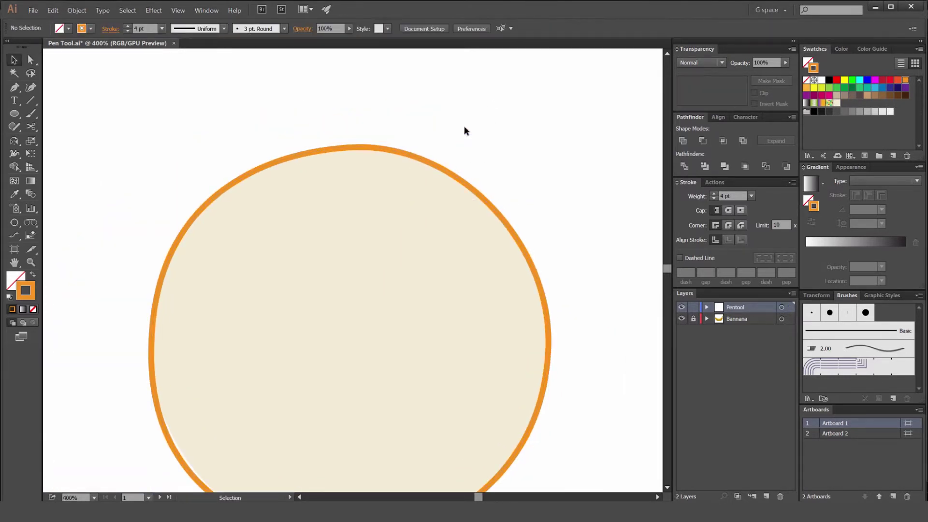
{"action": "key", "text": "a"}
{"action": "left_click", "coordinate": [378, 206]}
{"action": "scroll", "coordinate": [437, 189], "scroll_direction": "up", "scroll_amount": 1}
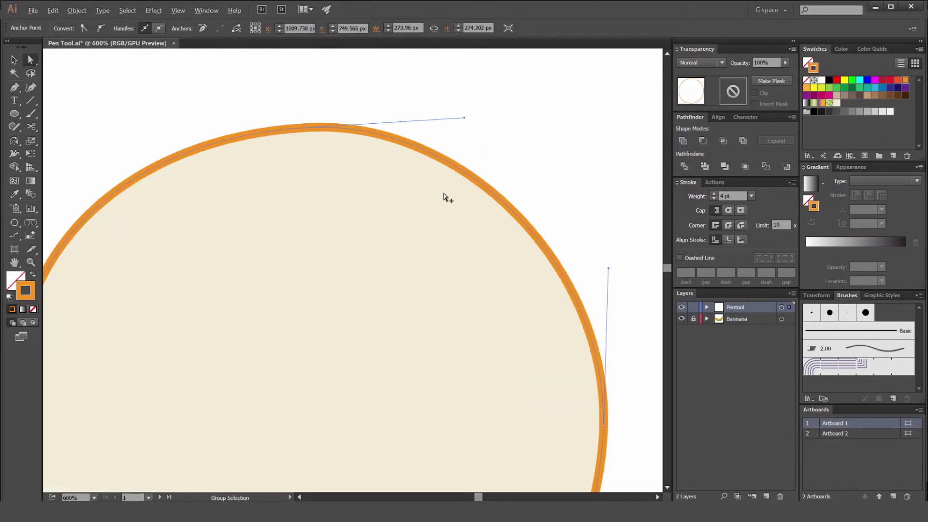
Add two anchor points on the circle outline's upper-right segment with the Pen tool.
{"action": "key", "text": "p"}
{"action": "left_click", "coordinate": [484, 186]}
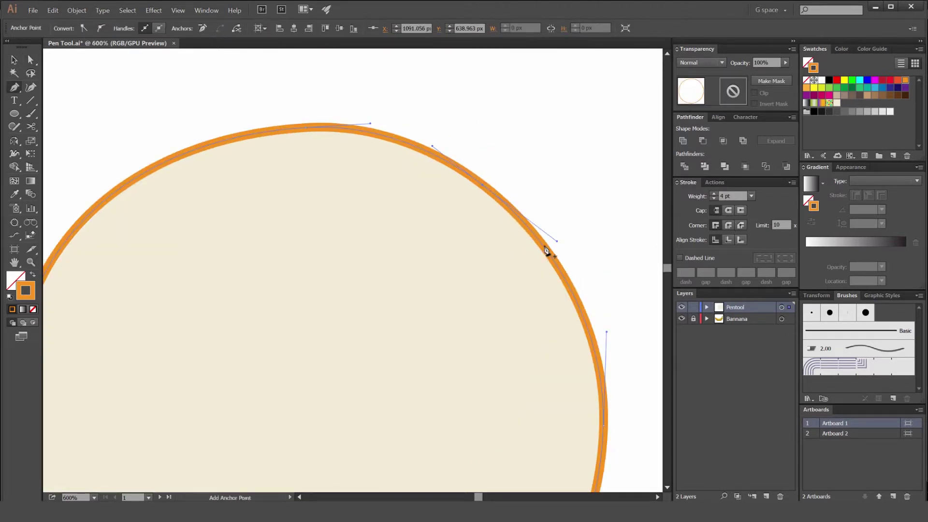
{"action": "key", "text": "space"}
{"action": "left_click_drag", "start_coordinate": [539, 222], "coordinate": [435, 182]}
{"action": "left_click", "coordinate": [444, 213]}
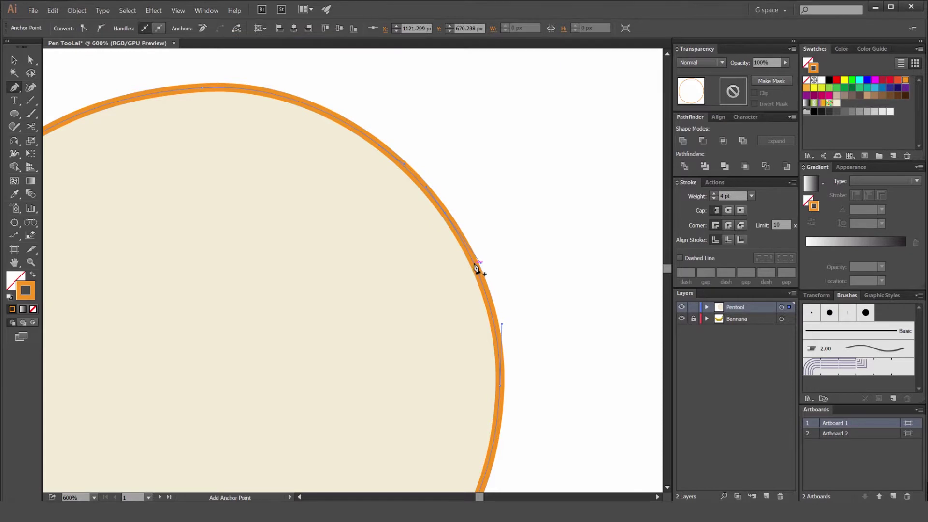
Pull the upper added anchor outside the circle and the lower one inside it with Direct Selection.
{"action": "key", "text": "a"}
{"action": "left_click", "coordinate": [380, 85]}
{"action": "left_click", "coordinate": [348, 127]}
{"action": "left_click_drag", "start_coordinate": [380, 145], "coordinate": [428, 93]}
{"action": "key", "text": "space"}
{"action": "left_click_drag", "start_coordinate": [459, 126], "coordinate": [403, 202]}
{"action": "left_click", "coordinate": [389, 291]}
{"action": "left_click_drag", "start_coordinate": [391, 293], "coordinate": [342, 316]}
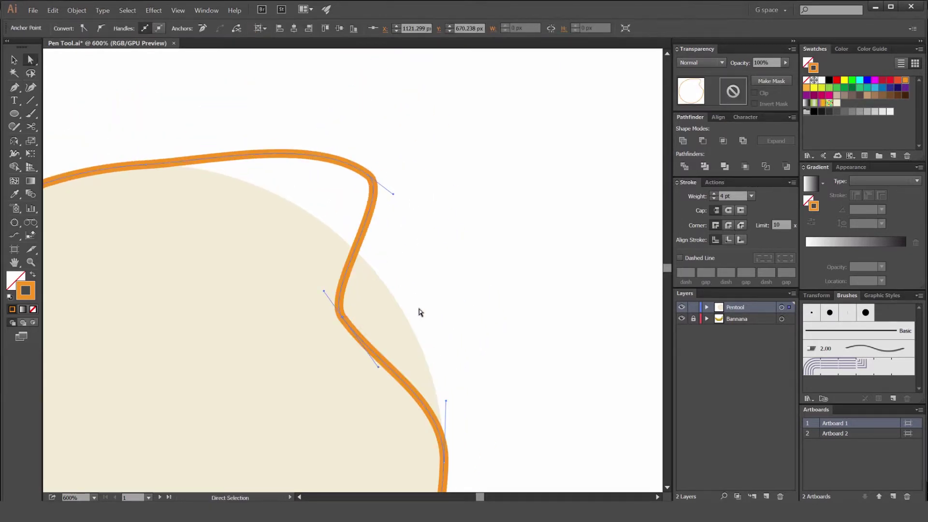
Examine the two displaced anchors and their handles up close, and return the path to the circle's edge.
{"action": "scroll", "coordinate": [375, 265], "scroll_direction": "up", "scroll_amount": 1}
{"action": "scroll", "coordinate": [364, 137], "scroll_direction": "up", "scroll_amount": 3}
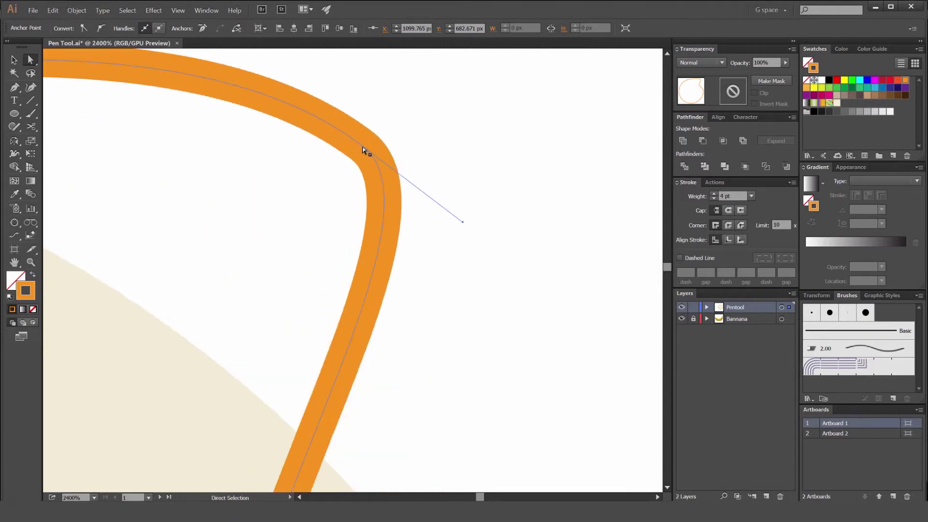
{"action": "scroll", "coordinate": [362, 147], "scroll_direction": "down", "scroll_amount": 4}
{"action": "scroll", "coordinate": [292, 249], "scroll_direction": "up", "scroll_amount": 3}
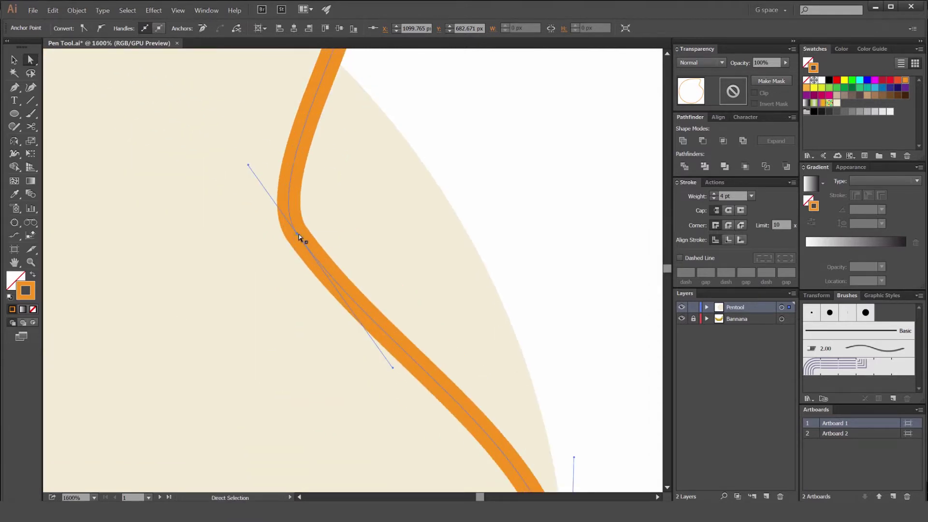
{"action": "scroll", "coordinate": [328, 183], "scroll_direction": "down", "scroll_amount": 1}
{"action": "left_click_drag", "start_coordinate": [350, 184], "coordinate": [466, 282]}
{"action": "left_click_drag", "start_coordinate": [423, 319], "coordinate": [520, 265]}
{"action": "scroll", "coordinate": [529, 256], "scroll_direction": "down", "scroll_amount": 2}
{"action": "left_click_drag", "start_coordinate": [465, 271], "coordinate": [367, 320]}
{"action": "left_click_drag", "start_coordinate": [405, 196], "coordinate": [361, 243]}
Delete the two added anchors from the upper-right arc with the Pen tool.
{"action": "key", "text": "p"}
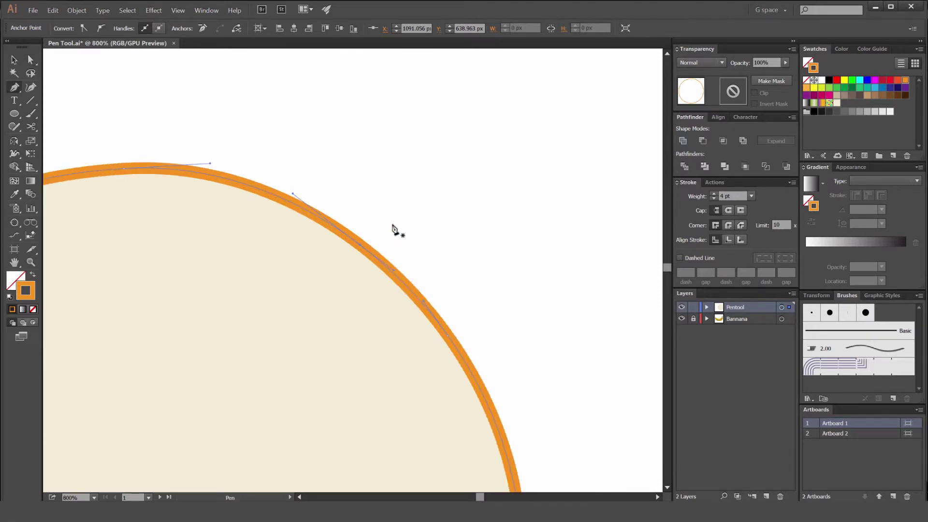
{"action": "scroll", "coordinate": [360, 251], "scroll_direction": "up", "scroll_amount": 1}
{"action": "scroll", "coordinate": [361, 259], "scroll_direction": "up", "scroll_amount": 1}
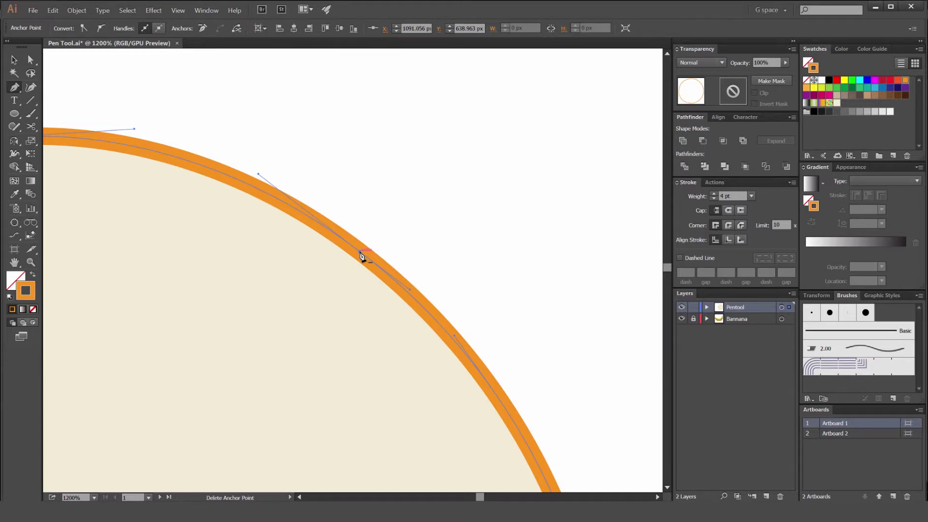
{"action": "left_click", "coordinate": [360, 252]}
{"action": "left_click_drag", "start_coordinate": [495, 372], "coordinate": [387, 200]}
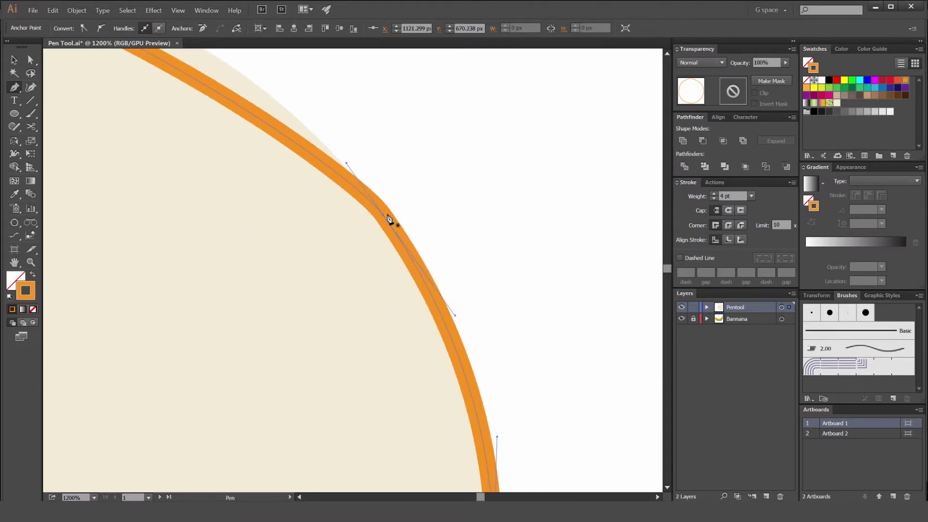
{"action": "scroll", "coordinate": [421, 245], "scroll_direction": "down", "scroll_amount": 3}
{"action": "scroll", "coordinate": [462, 257], "scroll_direction": "down", "scroll_amount": 2}
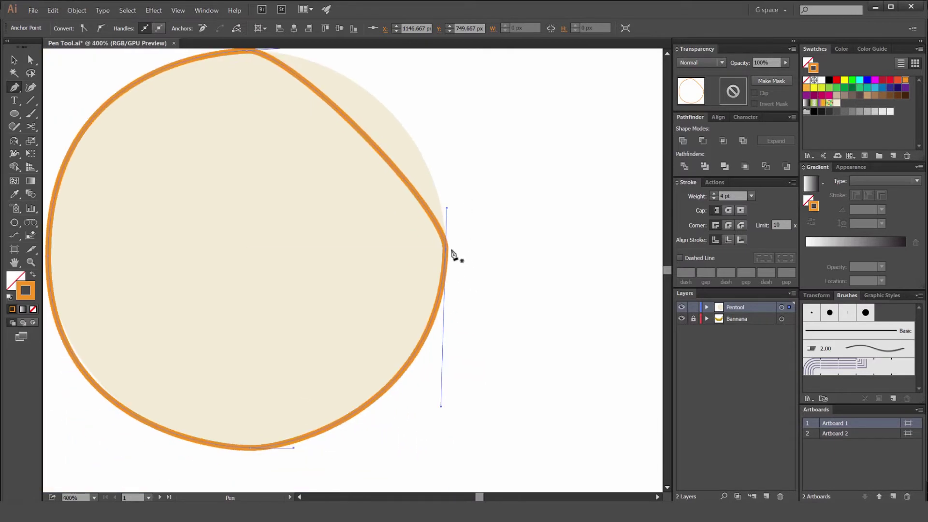
Delete the circle outline's rightmost and bottom anchors with the Pen tool.
{"action": "left_click", "coordinate": [444, 251]}
{"action": "scroll", "coordinate": [452, 338], "scroll_direction": "down", "scroll_amount": 1}
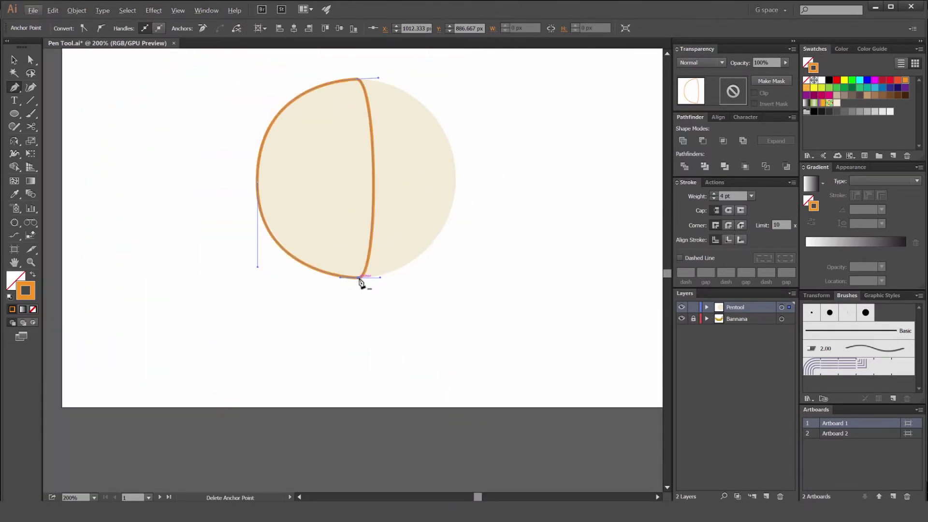
{"action": "left_click", "coordinate": [361, 278]}
Add anchors on the remaining diagonal segment, pull them toward the circle's bottom and right edge, and deselect the path.
{"action": "left_click", "coordinate": [315, 161]}
{"action": "key", "text": "a"}
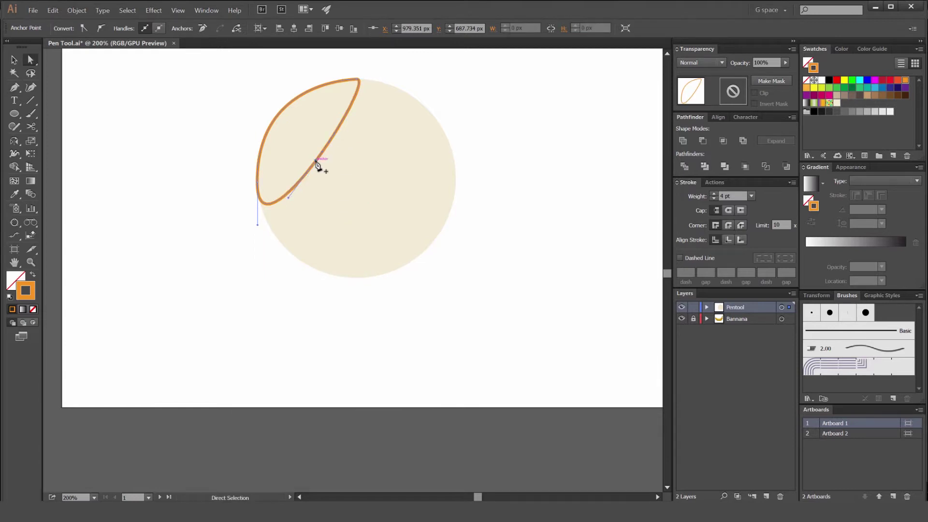
{"action": "left_click_drag", "start_coordinate": [315, 160], "coordinate": [353, 261]}
{"action": "left_click_drag", "start_coordinate": [334, 135], "coordinate": [463, 163]}
{"action": "left_click", "coordinate": [500, 175]}
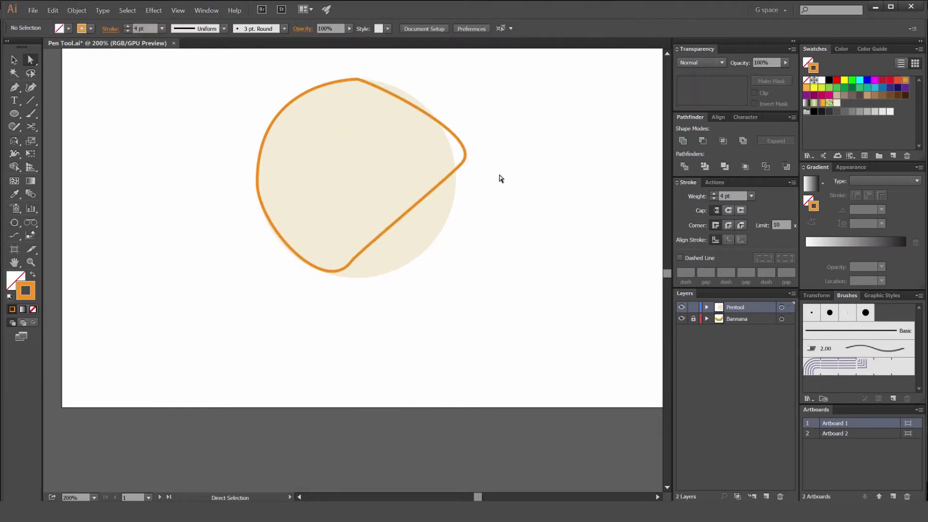
Select the whole distorted orange outline and delete it, leaving only the cream circle.
{"action": "key", "text": "space"}
{"action": "left_click_drag", "start_coordinate": [494, 261], "coordinate": [491, 293]}
{"action": "key", "text": "v"}
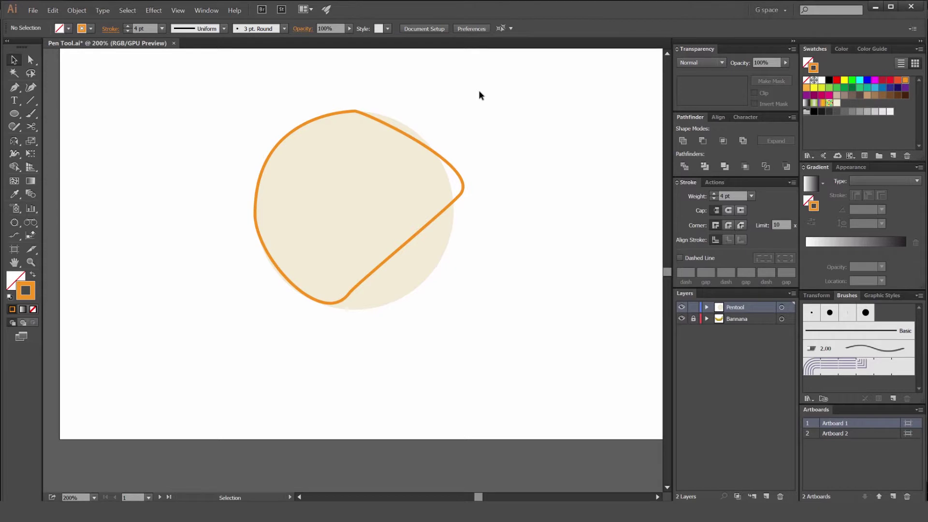
{"action": "left_click_drag", "start_coordinate": [493, 59], "coordinate": [207, 330]}
{"action": "key", "text": "Delete"}
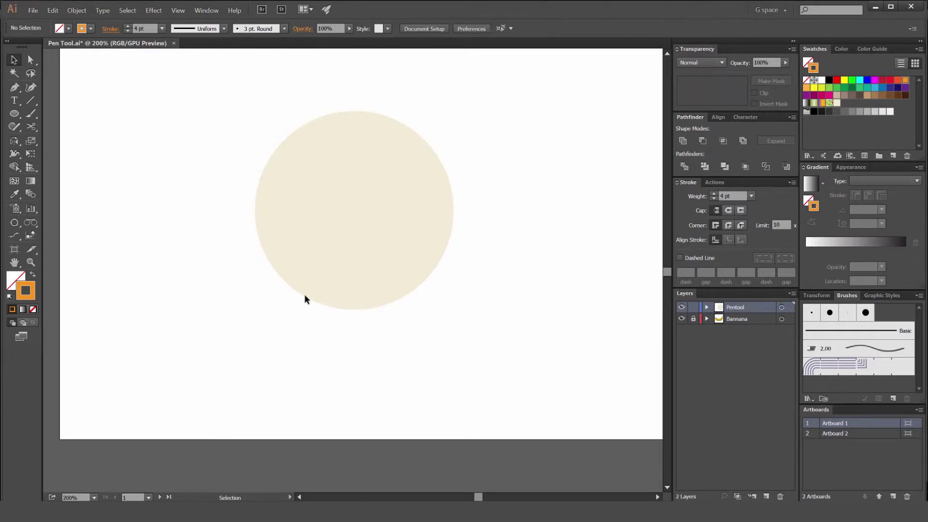
Start a Pen path at the peak of the banana's stem on Artboard 2 and trace its first jagged edges.
{"action": "scroll", "coordinate": [319, 288], "scroll_direction": "down", "scroll_amount": 1}
{"action": "key", "text": "space"}
{"action": "left_click_drag", "start_coordinate": [324, 284], "coordinate": [256, 313]}
{"action": "left_click_drag", "start_coordinate": [356, 279], "coordinate": [232, 261]}
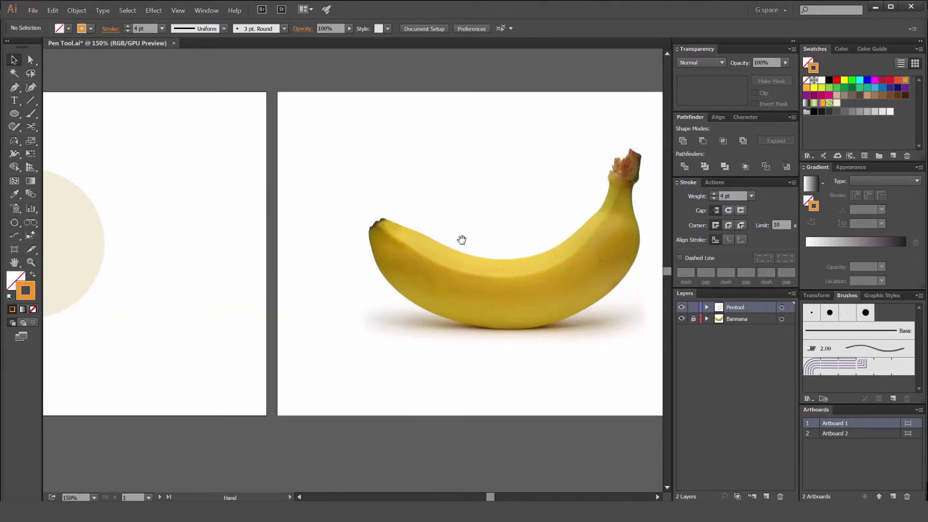
{"action": "scroll", "coordinate": [462, 240], "scroll_direction": "right", "scroll_amount": 3}
{"action": "key", "text": "space"}
{"action": "mouse_move", "coordinate": [520, 248]}
{"action": "left_mouse_down"}
{"action": "mouse_move", "coordinate": [497, 256]}
{"action": "mouse_move", "coordinate": [539, 246]}
{"action": "left_mouse_up"}
{"action": "scroll", "coordinate": [509, 249], "scroll_direction": "up", "scroll_amount": 1}
{"action": "key", "text": "space"}
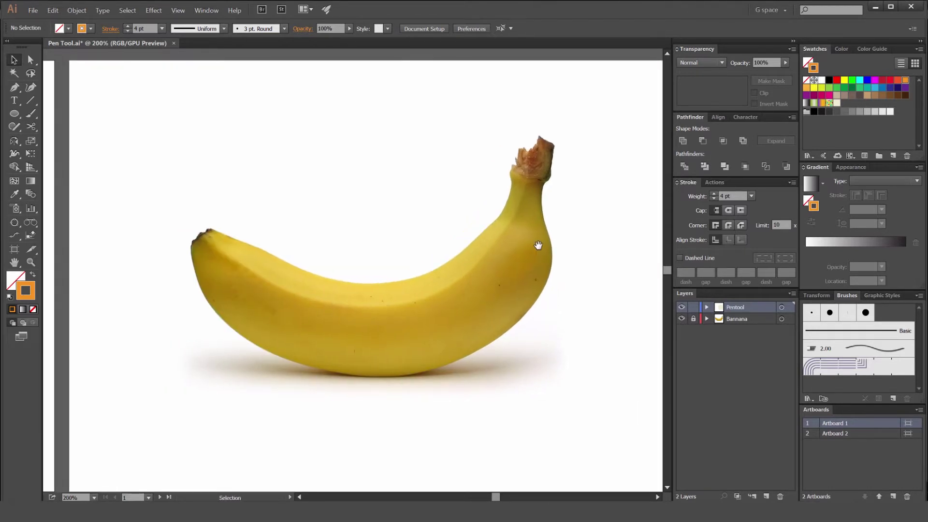
{"action": "scroll", "coordinate": [516, 150], "scroll_direction": "up", "scroll_amount": 4}
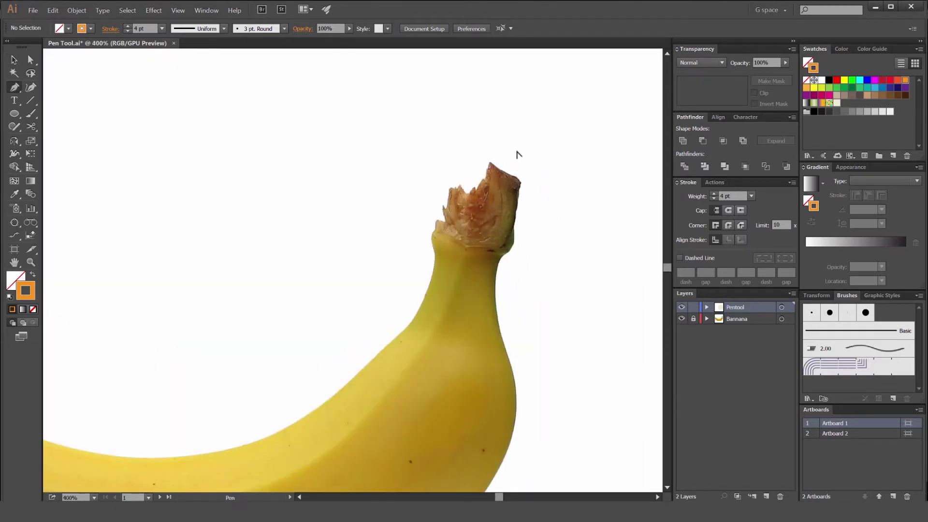
{"action": "left_click", "coordinate": [527, 106]}
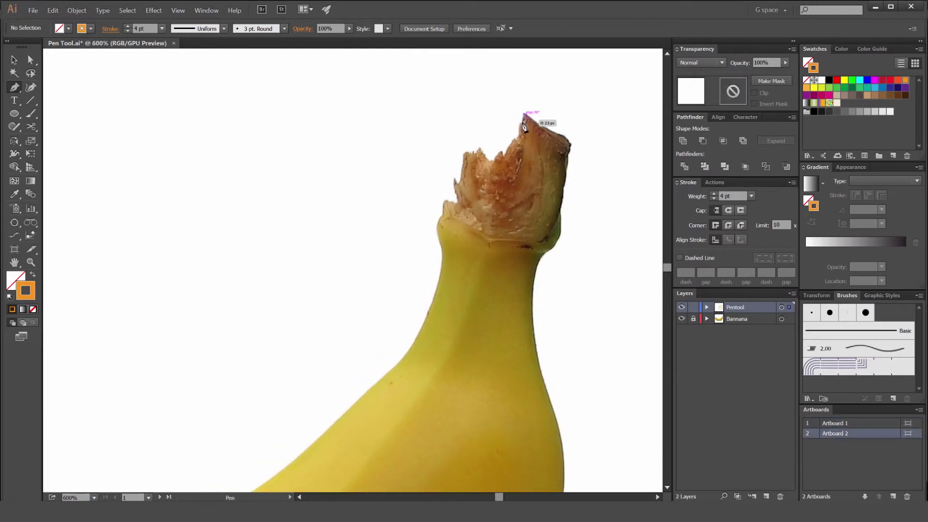
{"action": "scroll", "coordinate": [524, 118], "scroll_direction": "up", "scroll_amount": 2}
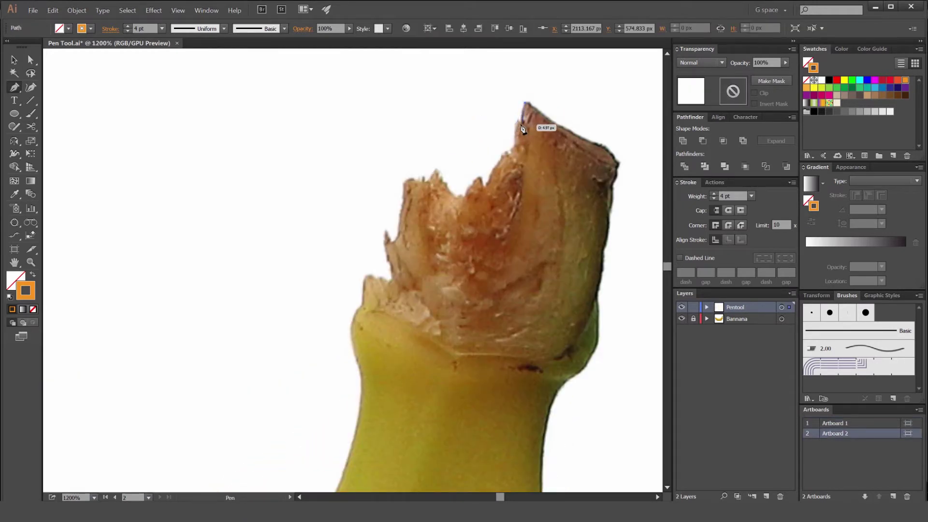
{"action": "left_click", "coordinate": [515, 127]}
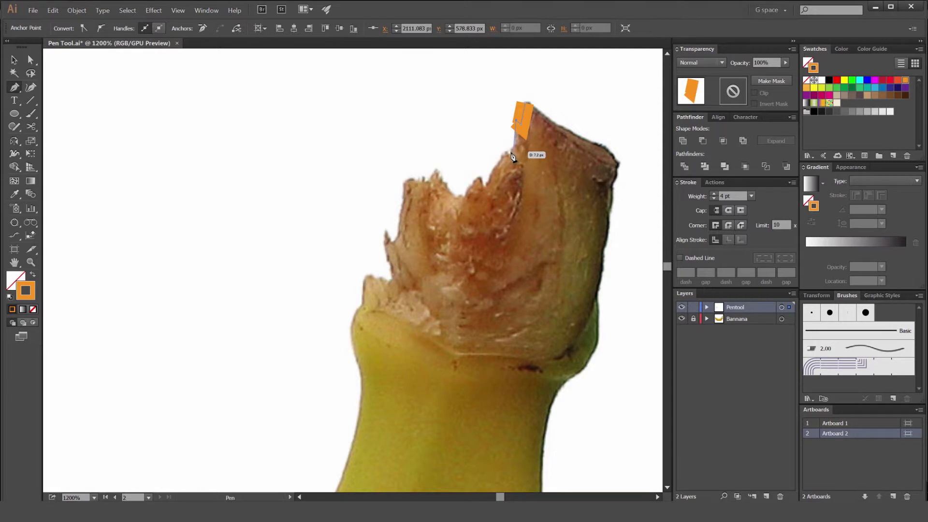
{"action": "left_click", "coordinate": [504, 156]}
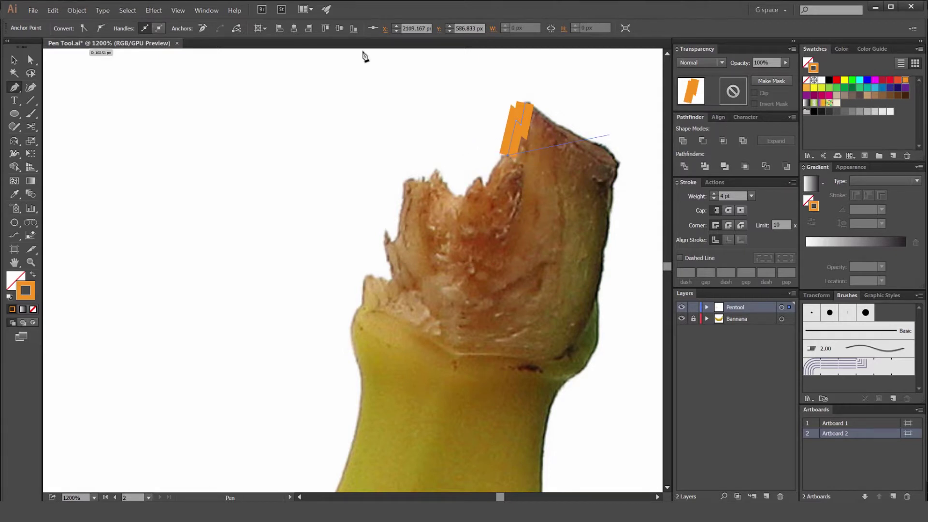
Set the banana path's stroke weight to 1 pt.
{"action": "left_click", "coordinate": [714, 198]}
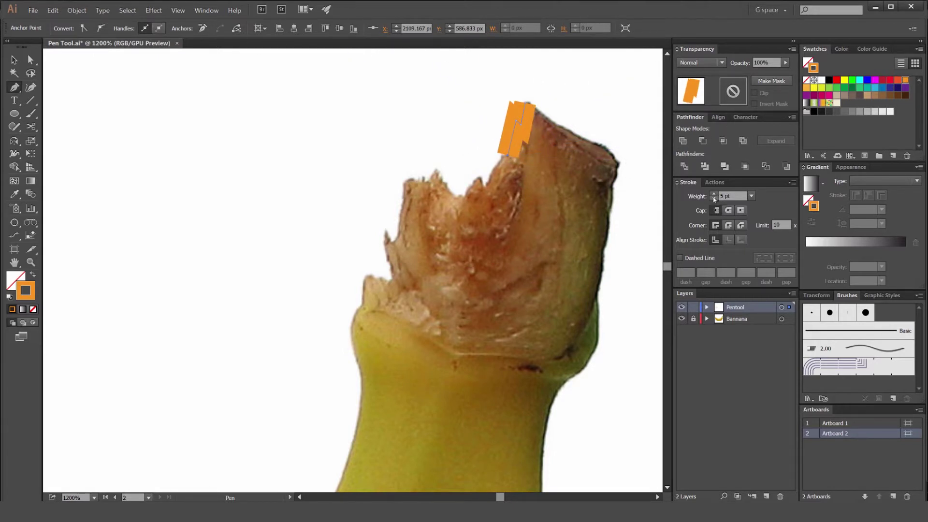
{"action": "left_click", "coordinate": [714, 198]}
{"action": "left_click", "coordinate": [714, 198]}
{"action": "left_click", "coordinate": [714, 198]}
{"action": "left_click", "coordinate": [714, 199]}
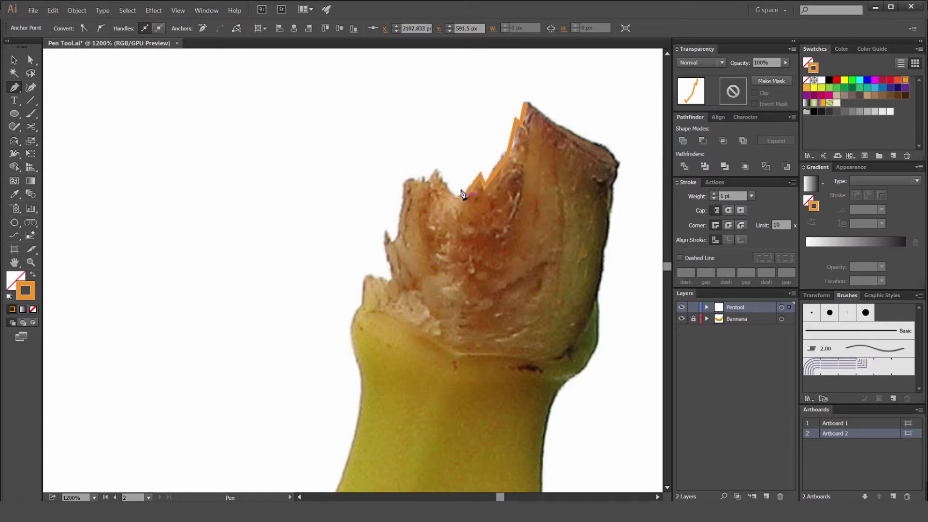
Continue the path along the stem's ragged top edge with short curves down to the notch on its left side.
{"action": "key", "text": "ctrl+plus"}
{"action": "left_click_drag", "start_coordinate": [418, 153], "coordinate": [400, 98]}
{"action": "left_click", "coordinate": [417, 155]}
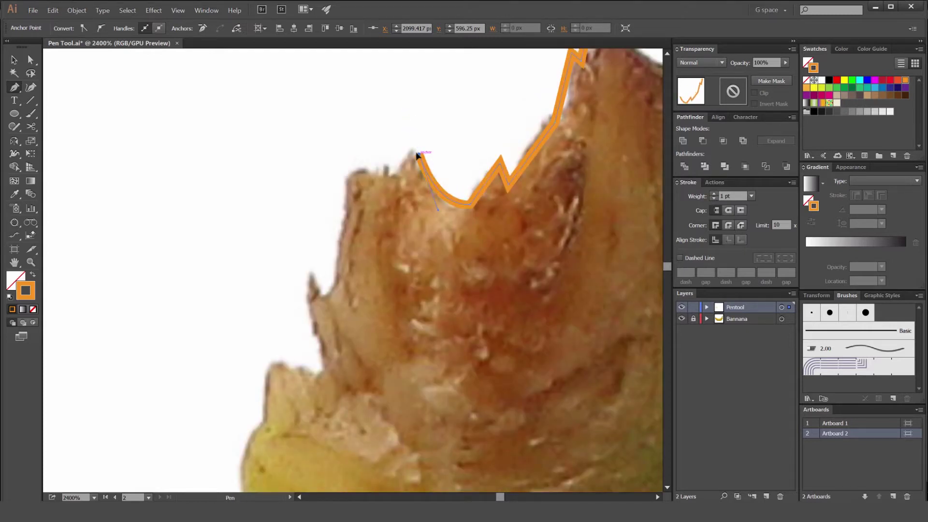
{"action": "left_click", "coordinate": [394, 170]}
{"action": "left_click_drag", "start_coordinate": [345, 222], "coordinate": [346, 218]}
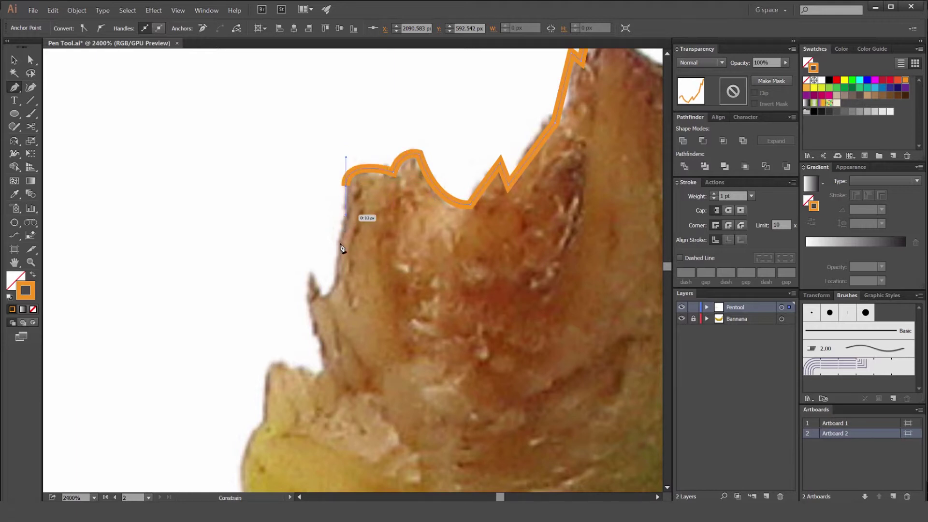
{"action": "left_click_drag", "start_coordinate": [323, 295], "coordinate": [327, 302]}
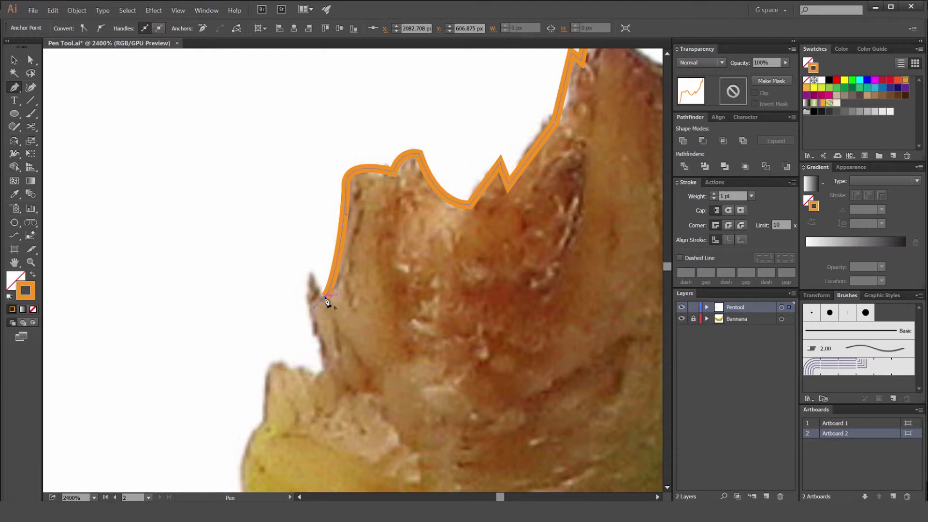
Trace the jagged left side of the stem down to a curved anchor where the yellow neck begins.
{"action": "left_click_drag", "start_coordinate": [311, 270], "coordinate": [309, 304]}
{"action": "left_click_drag", "start_coordinate": [323, 375], "coordinate": [309, 381]}
{"action": "left_click_drag", "start_coordinate": [308, 380], "coordinate": [321, 305]}
{"action": "left_click", "coordinate": [285, 288]}
{"action": "left_click_drag", "start_coordinate": [338, 264], "coordinate": [430, 181]}
{"action": "left_click_drag", "start_coordinate": [351, 355], "coordinate": [378, 429]}
Try spanning from the neck to the middle of the banana's inner edge with one long curve, and undo it.
{"action": "key", "text": "space"}
{"action": "left_click_drag", "start_coordinate": [406, 309], "coordinate": [447, 128]}
{"action": "scroll", "coordinate": [364, 338], "scroll_direction": "down", "scroll_amount": 2}
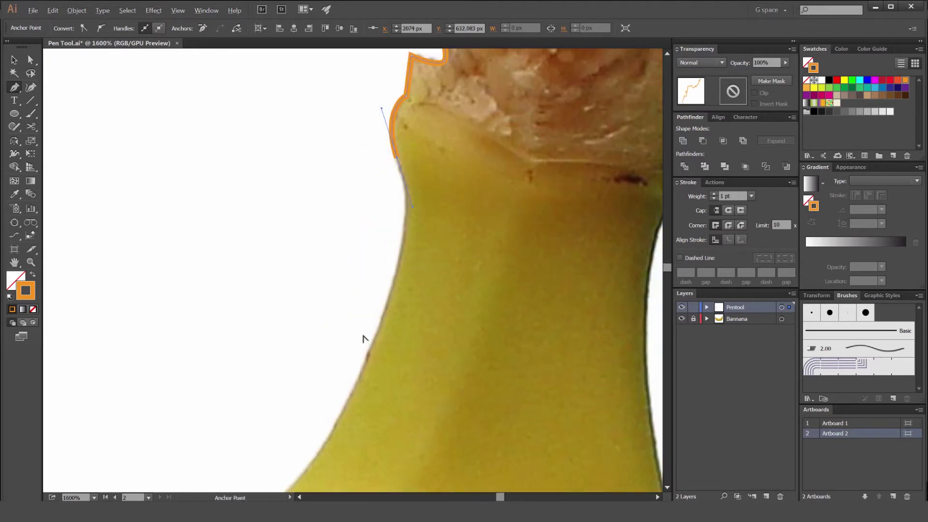
{"action": "left_click_drag", "start_coordinate": [365, 338], "coordinate": [464, 178]}
{"action": "scroll", "coordinate": [410, 283], "scroll_direction": "down", "scroll_amount": 3}
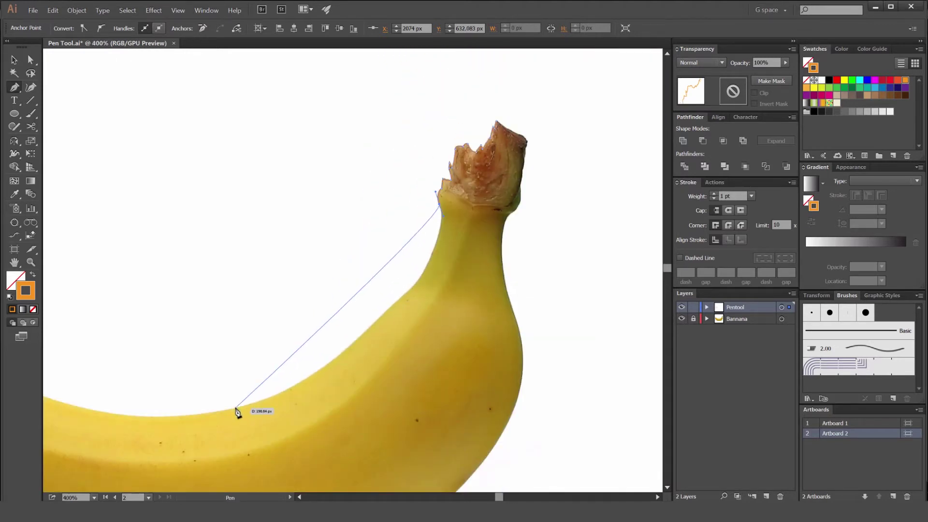
{"action": "left_click_drag", "start_coordinate": [237, 408], "coordinate": [93, 452]}
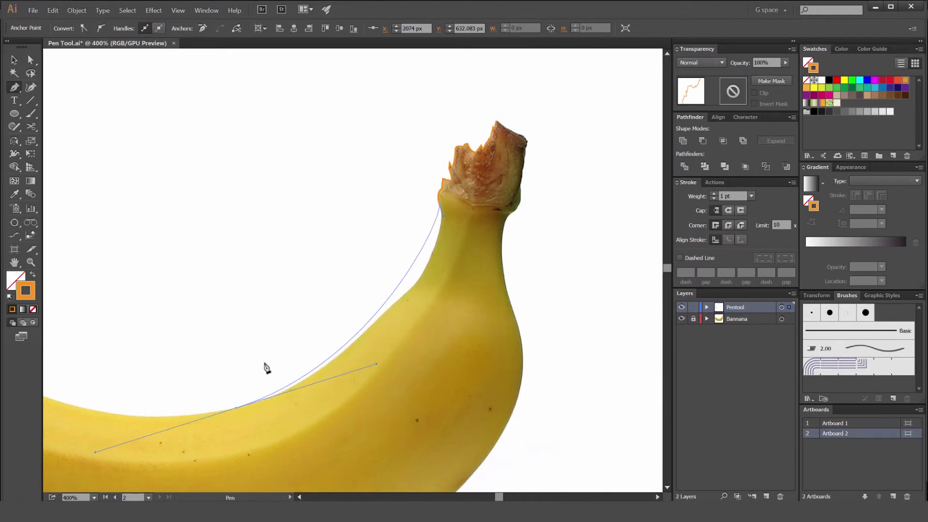
{"action": "key", "text": "ctrl+z"}
Trace the inner edge with curved anchors below the neck, at mid-curve and at the far tip, retracting the tip's outgoing handle.
{"action": "left_click_drag", "start_coordinate": [397, 301], "coordinate": [360, 322]}
{"action": "left_click_drag", "start_coordinate": [325, 373], "coordinate": [443, 281]}
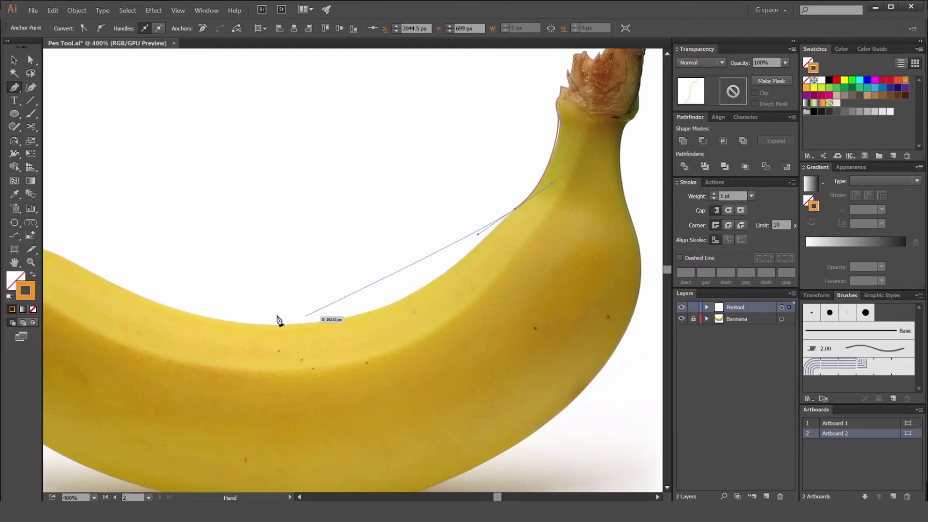
{"action": "left_click_drag", "start_coordinate": [243, 323], "coordinate": [63, 308]}
{"action": "left_click_drag", "start_coordinate": [174, 309], "coordinate": [388, 339]}
{"action": "scroll", "coordinate": [252, 275], "scroll_direction": "down", "scroll_amount": 1}
{"action": "left_click_drag", "start_coordinate": [193, 254], "coordinate": [92, 194]}
{"action": "left_click", "coordinate": [193, 255]}
Continue the path around the banana's blunt tip with a curved anchor, and place another curved anchor along the lower-left edge.
{"action": "scroll", "coordinate": [155, 269], "scroll_direction": "up", "scroll_amount": 3}
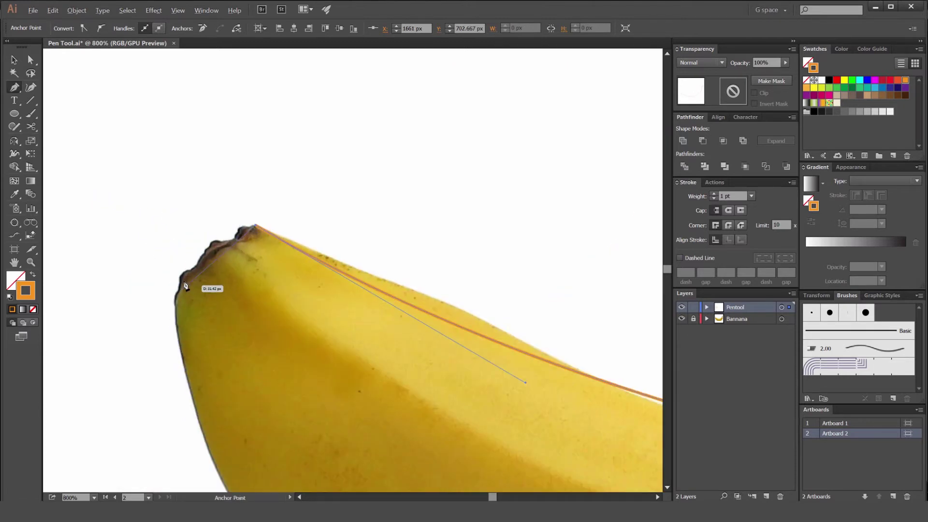
{"action": "left_click_drag", "start_coordinate": [176, 296], "coordinate": [169, 370]}
{"action": "left_click_drag", "start_coordinate": [203, 391], "coordinate": [166, 178]}
{"action": "scroll", "coordinate": [167, 178], "scroll_direction": "down", "scroll_amount": 4}
{"action": "left_click_drag", "start_coordinate": [241, 282], "coordinate": [350, 284]}
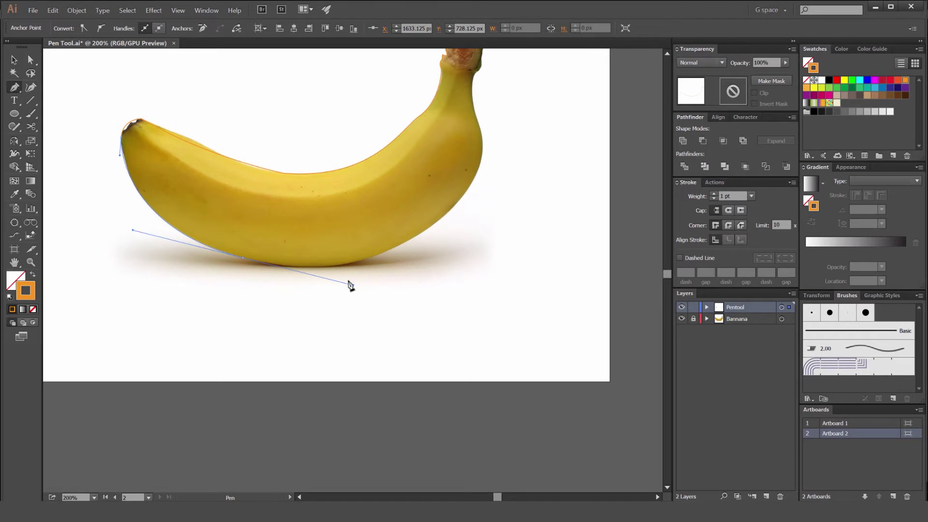
Retract the outgoing handle of the curved anchor on the banana's lower edge.
{"action": "scroll", "coordinate": [410, 234], "scroll_direction": "up", "scroll_amount": 2}
{"action": "scroll", "coordinate": [448, 226], "scroll_direction": "down", "scroll_amount": 3}
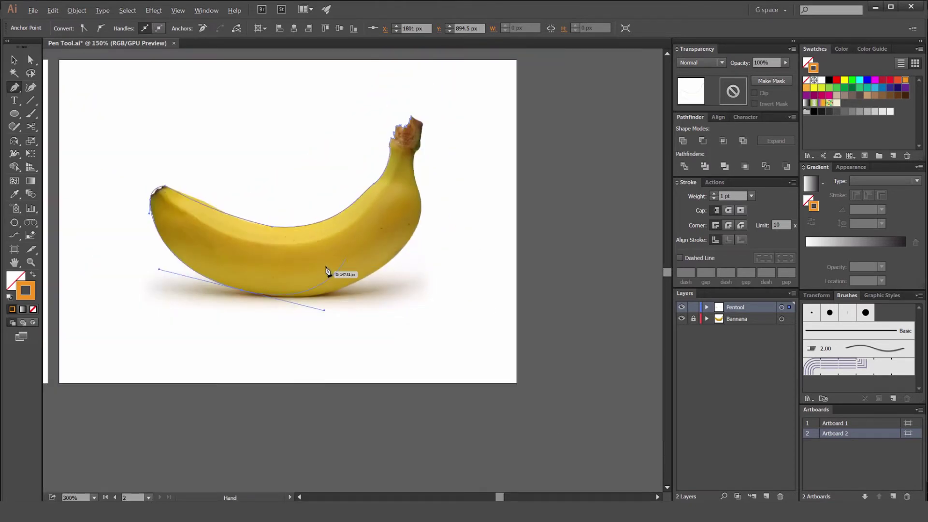
{"action": "scroll", "coordinate": [243, 294], "scroll_direction": "up", "scroll_amount": 3}
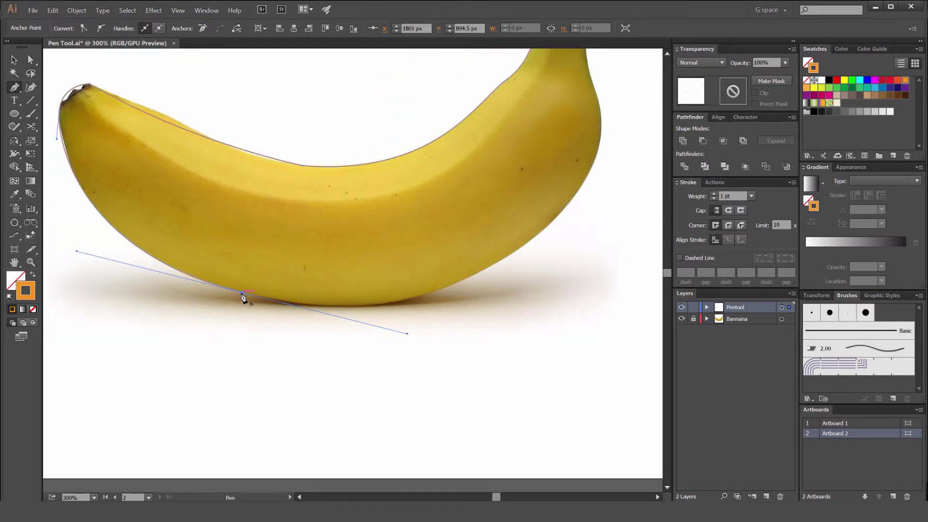
{"action": "scroll", "coordinate": [372, 334], "scroll_direction": "up", "scroll_amount": 1}
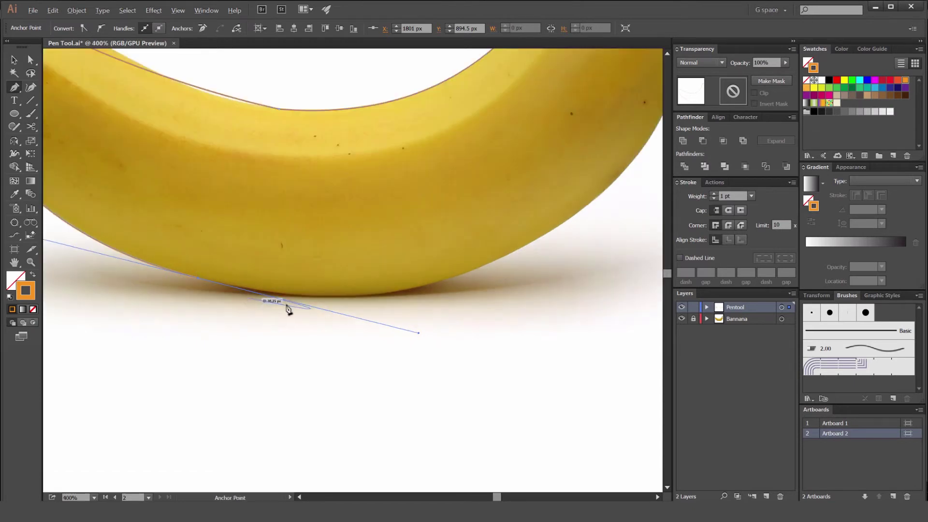
{"action": "left_click_drag", "start_coordinate": [427, 321], "coordinate": [467, 291]}
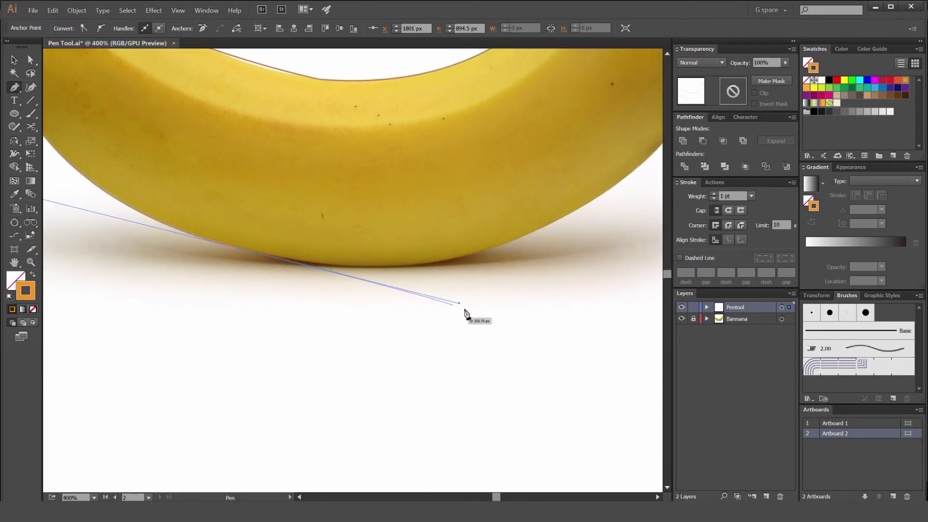
{"action": "scroll", "coordinate": [232, 248], "scroll_direction": "up", "scroll_amount": 2}
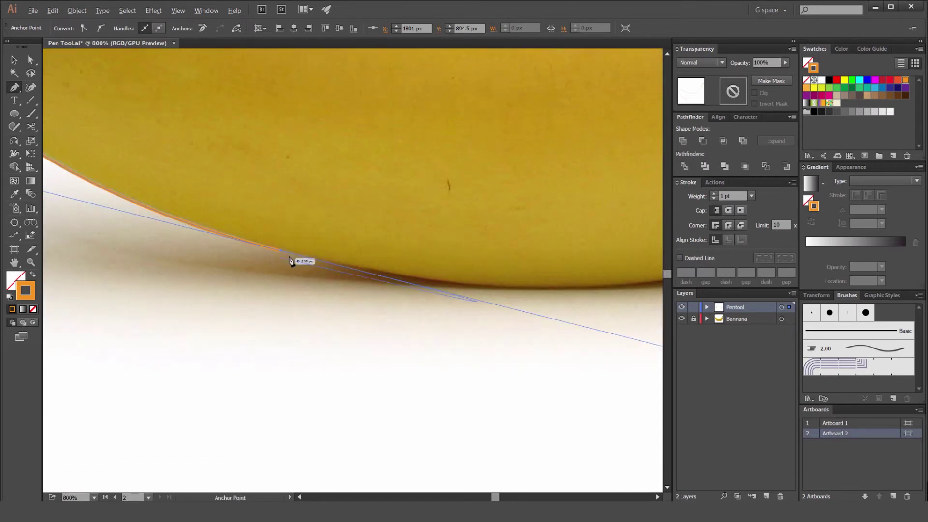
{"action": "left_click", "coordinate": [281, 251]}
Trace the underside with one curve to an anchor on the lower-right edge, and retract that anchor's outgoing handle.
{"action": "scroll", "coordinate": [299, 270], "scroll_direction": "down", "scroll_amount": 2}
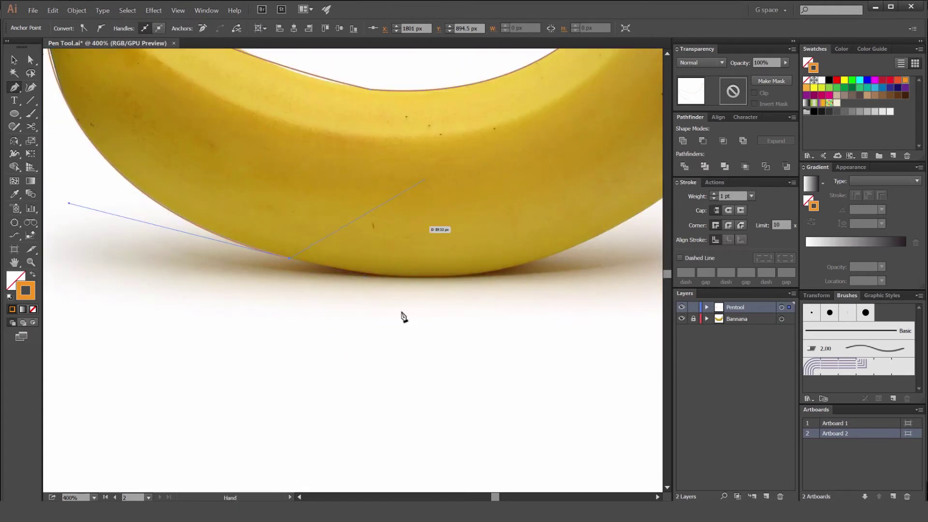
{"action": "left_click_drag", "start_coordinate": [398, 193], "coordinate": [345, 269]}
{"action": "scroll", "coordinate": [458, 277], "scroll_direction": "down", "scroll_amount": 3}
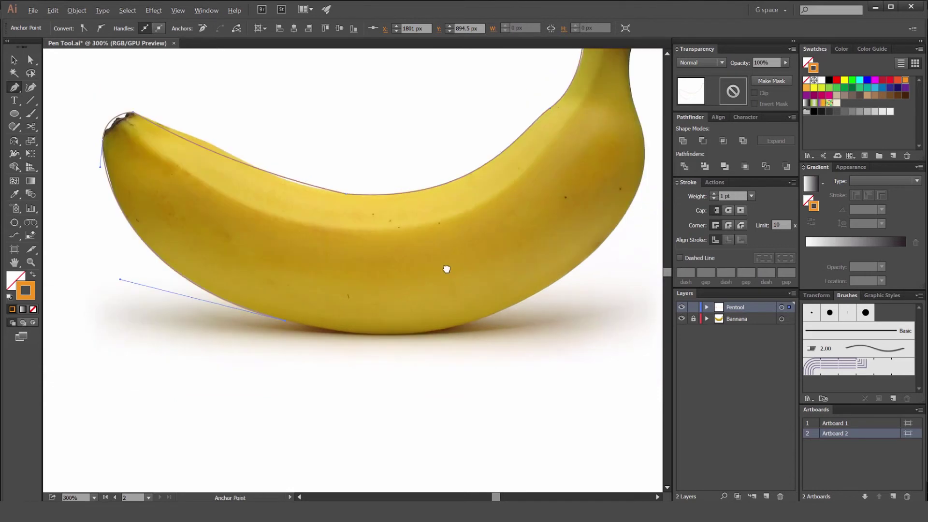
{"action": "left_click_drag", "start_coordinate": [455, 243], "coordinate": [542, 155]}
{"action": "scroll", "coordinate": [443, 213], "scroll_direction": "up", "scroll_amount": 2}
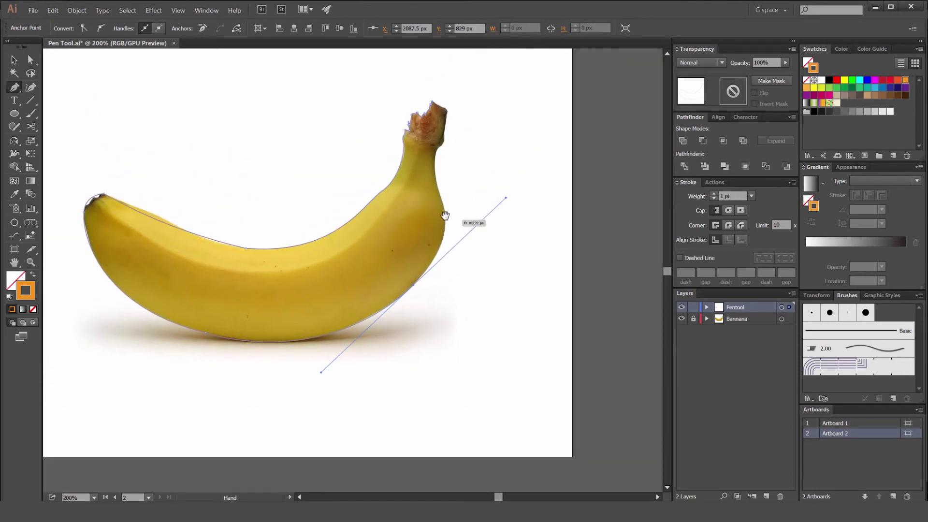
{"action": "scroll", "coordinate": [462, 254], "scroll_direction": "up", "scroll_amount": 1}
{"action": "scroll", "coordinate": [379, 290], "scroll_direction": "down", "scroll_amount": 2}
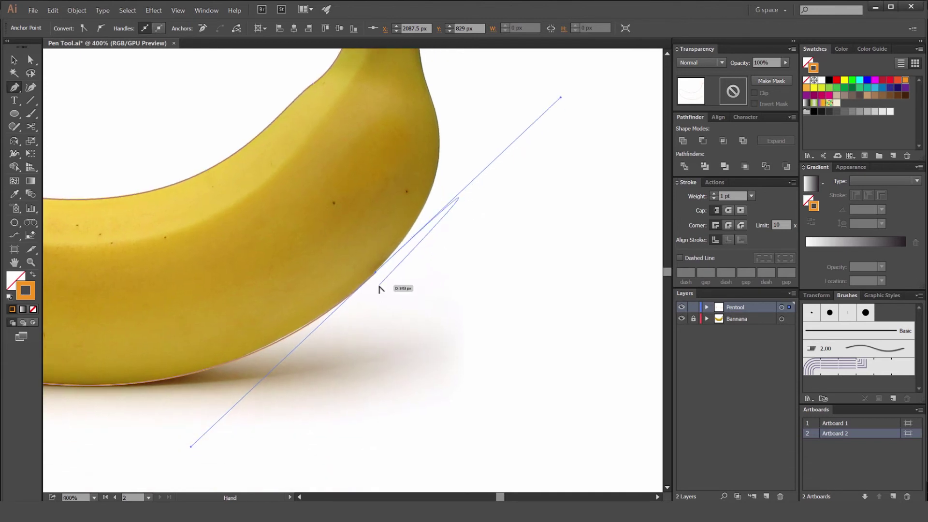
{"action": "left_click_drag", "start_coordinate": [561, 99], "coordinate": [515, 259]}
{"action": "scroll", "coordinate": [372, 278], "scroll_direction": "up", "scroll_amount": 2}
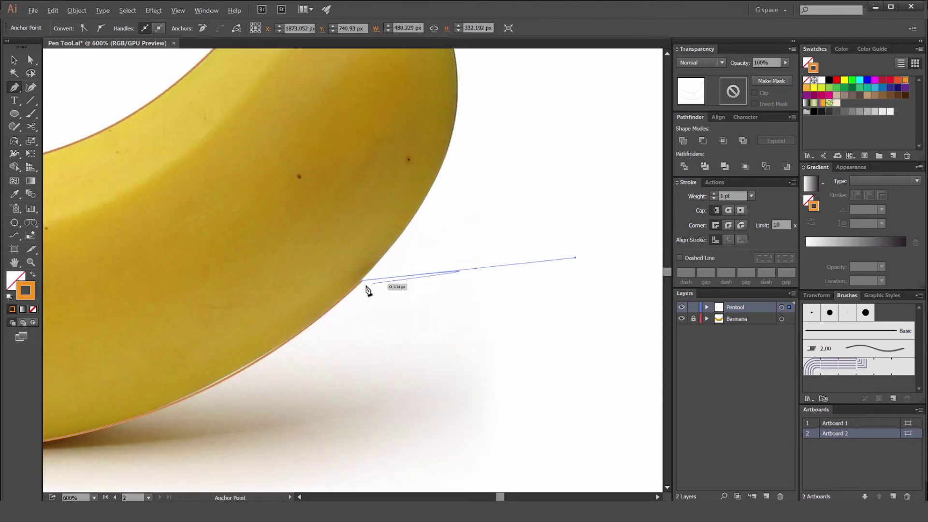
Trace the outer right side up to a curved anchor below the neck, adjusting its position and handles to fit the edge.
{"action": "scroll", "coordinate": [372, 278], "scroll_direction": "down", "scroll_amount": 3}
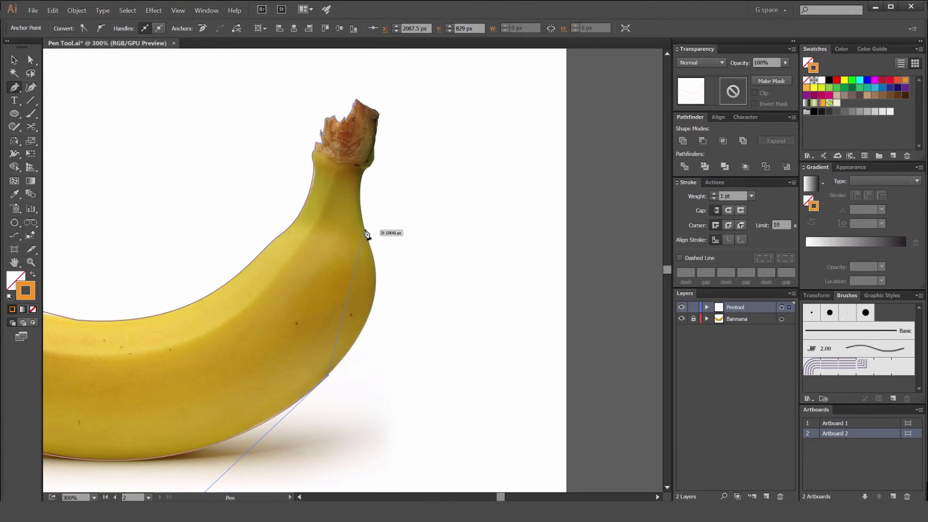
{"action": "scroll", "coordinate": [366, 234], "scroll_direction": "up", "scroll_amount": 1}
{"action": "left_click_drag", "start_coordinate": [366, 230], "coordinate": [340, 154]}
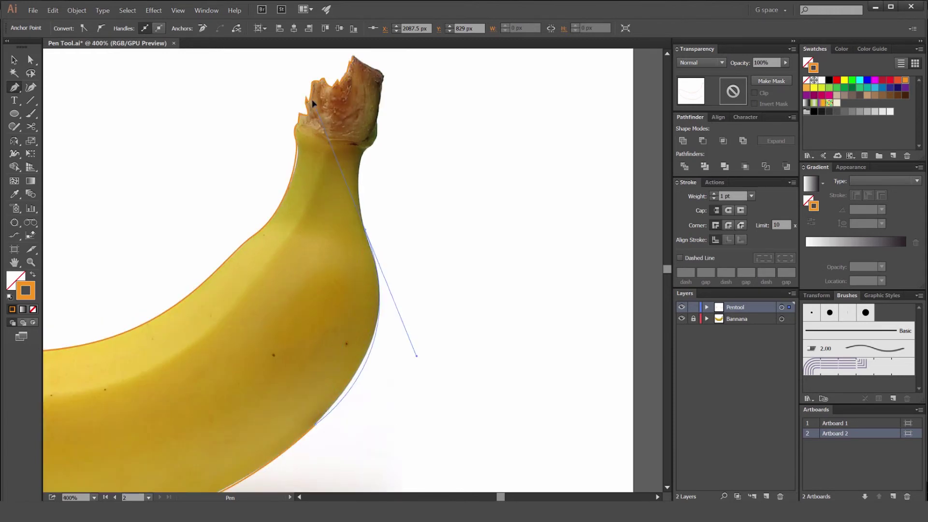
{"action": "left_click_drag", "start_coordinate": [313, 103], "coordinate": [435, 171]}
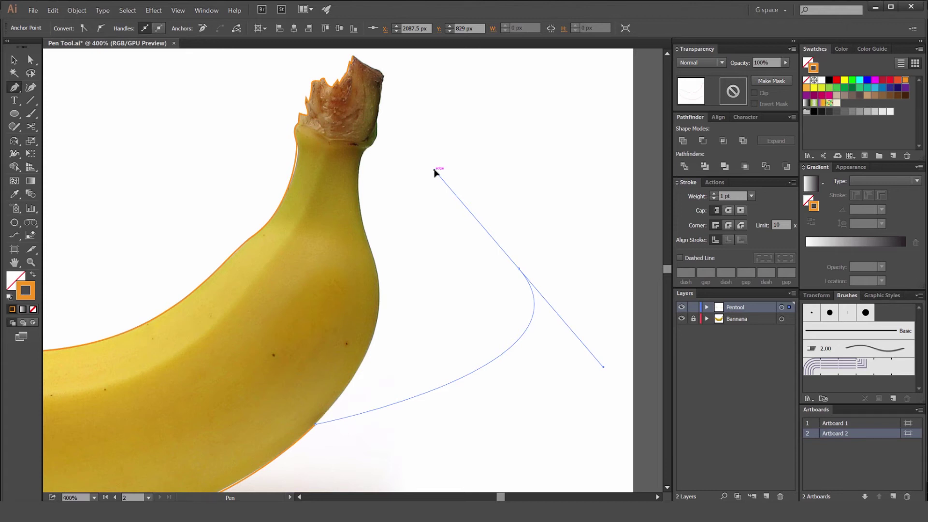
{"action": "mouse_move", "coordinate": [435, 171]}
{"action": "left_mouse_down"}
{"action": "mouse_move", "coordinate": [462, 151]}
{"action": "mouse_move", "coordinate": [423, 110]}
{"action": "mouse_move", "coordinate": [323, 120]}
{"action": "mouse_move", "coordinate": [316, 99]}
{"action": "left_mouse_up"}
{"action": "left_click_drag", "start_coordinate": [369, 233], "coordinate": [342, 270]}
Curve the path along the right side of the neck to the base of the stem, and retract that anchor's outgoing handle.
{"action": "scroll", "coordinate": [341, 271], "scroll_direction": "up", "scroll_amount": 1}
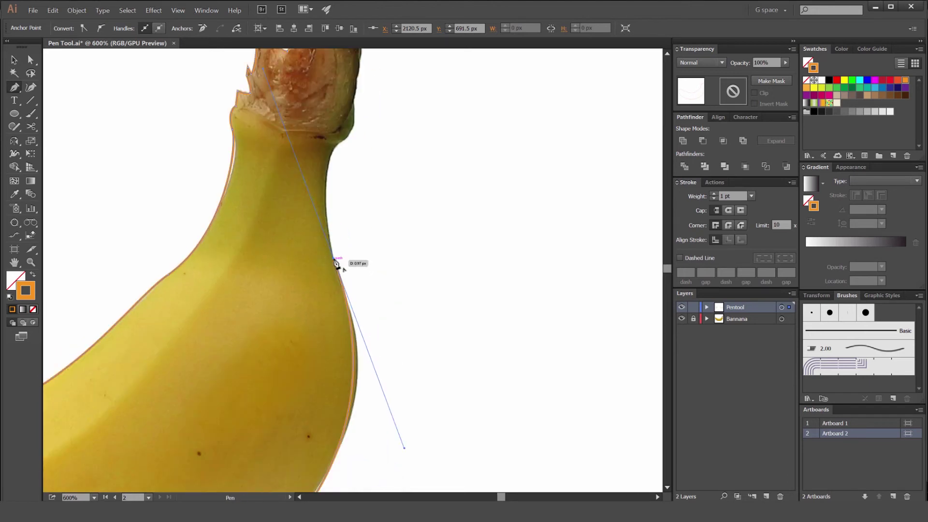
{"action": "left_click_drag", "start_coordinate": [347, 137], "coordinate": [383, 98]}
{"action": "left_click_drag", "start_coordinate": [377, 160], "coordinate": [387, 279]}
{"action": "scroll", "coordinate": [387, 279], "scroll_direction": "up", "scroll_amount": 1}
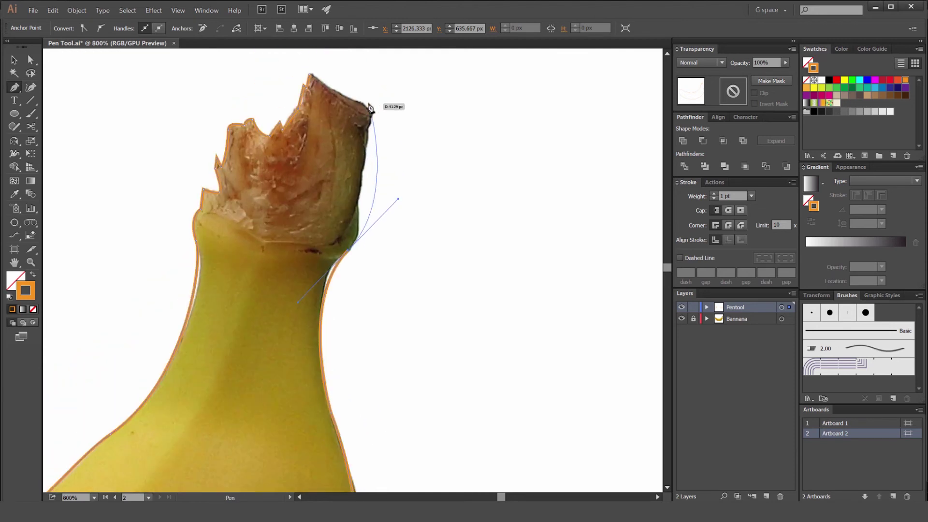
{"action": "left_click", "coordinate": [348, 250]}
Close the outline with straight segments along the stem's right side and across its top to the starting anchor, leaving it deselected.
{"action": "left_click_drag", "start_coordinate": [368, 136], "coordinate": [326, 185]}
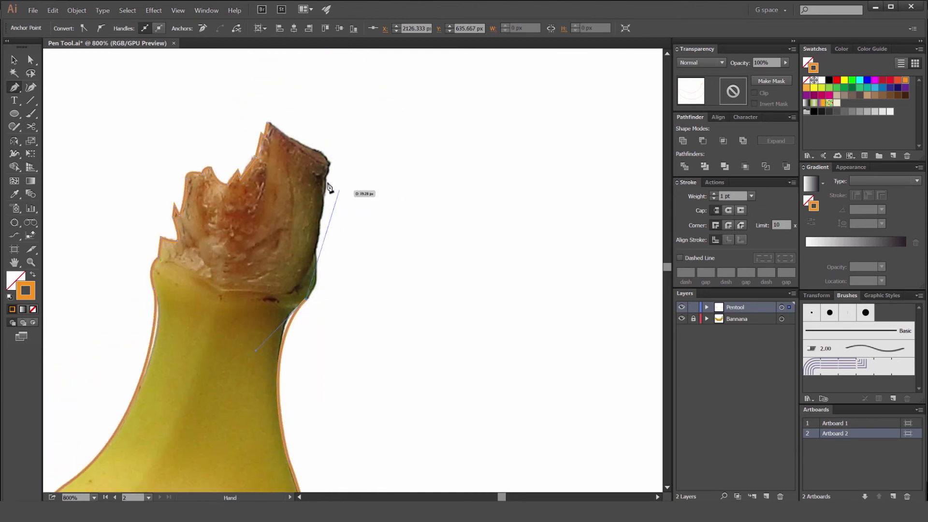
{"action": "left_click", "coordinate": [330, 163]}
{"action": "left_click", "coordinate": [268, 123]}
{"action": "key", "text": "v"}
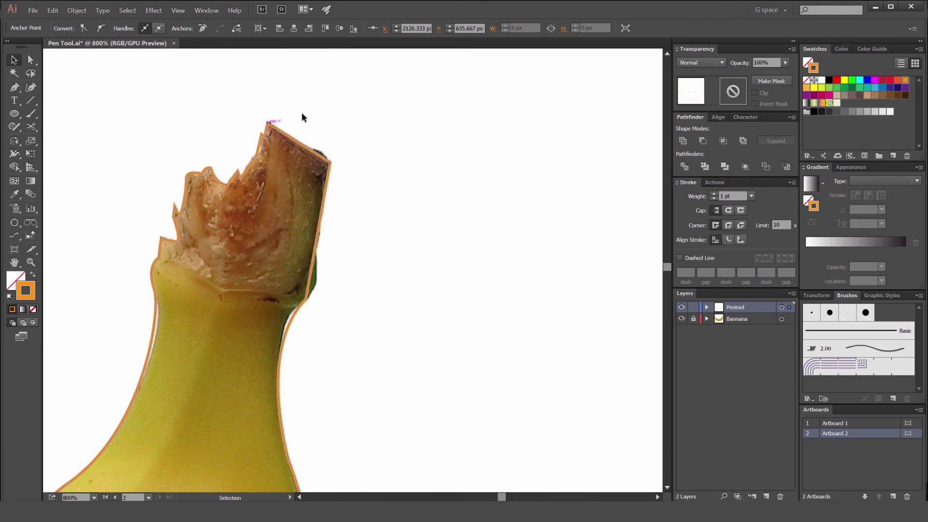
{"action": "left_click", "coordinate": [309, 112]}
Select the closed banana outline and swap its fill and stroke colors.
{"action": "scroll", "coordinate": [308, 112], "scroll_direction": "down", "scroll_amount": 3}
{"action": "left_click_drag", "start_coordinate": [320, 114], "coordinate": [437, 114]}
{"action": "scroll", "coordinate": [411, 154], "scroll_direction": "down", "scroll_amount": 2}
{"action": "left_click", "coordinate": [419, 145]}
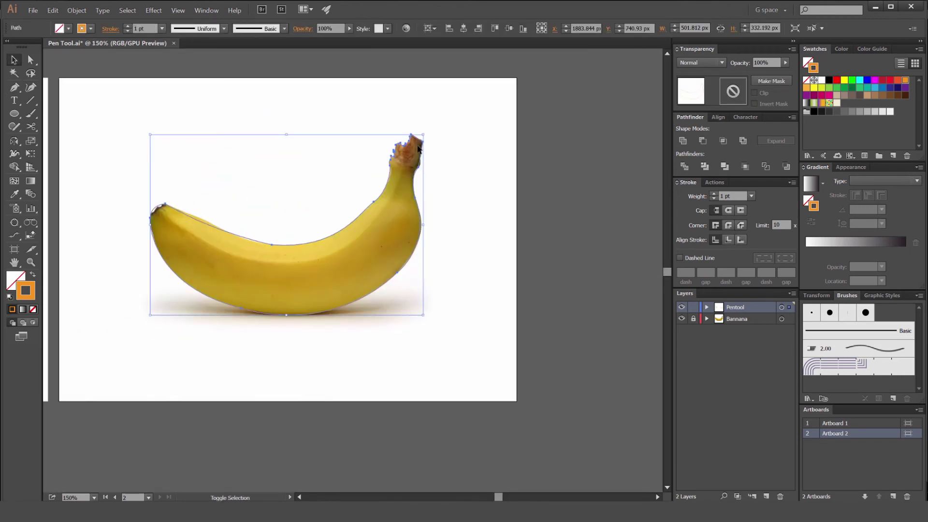
{"action": "key", "text": "shift+x"}
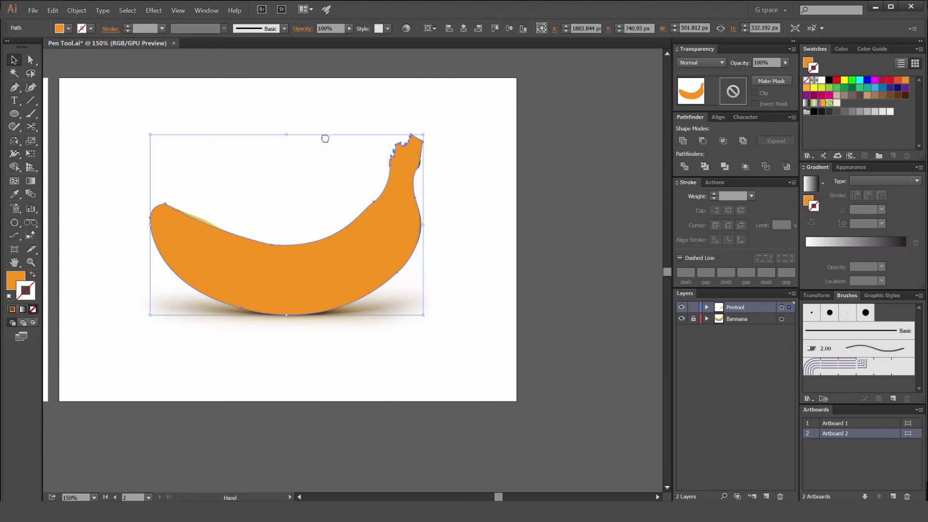
Hide the Bannana photo layer, leaving the traced shape on the Pentool layer deselected.
{"action": "left_click_drag", "start_coordinate": [325, 139], "coordinate": [369, 150]}
{"action": "left_click", "coordinate": [562, 127]}
{"action": "scroll", "coordinate": [550, 146], "scroll_direction": "down", "scroll_amount": 2}
{"action": "scroll", "coordinate": [522, 181], "scroll_direction": "up", "scroll_amount": 3}
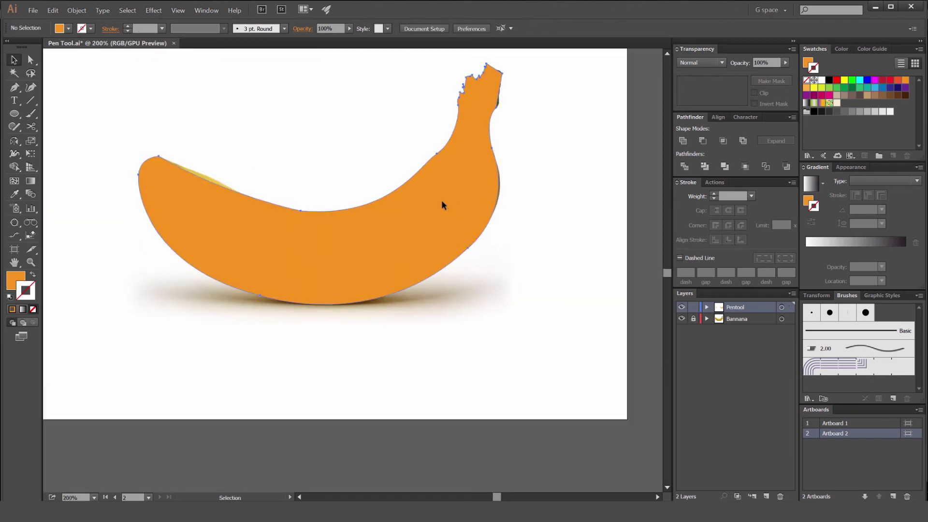
{"action": "left_click", "coordinate": [441, 200]}
{"action": "left_click", "coordinate": [682, 319]}
{"action": "left_click", "coordinate": [511, 190]}
Try moving the filled banana shape lower on the artboard, and undo the move.
{"action": "left_click_drag", "start_coordinate": [473, 166], "coordinate": [485, 252]}
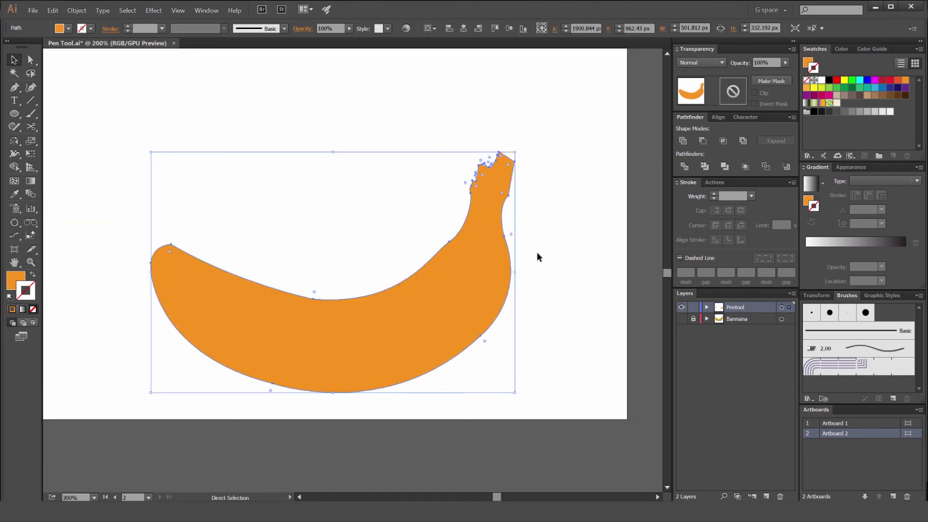
{"action": "key", "text": "ctrl+z"}
{"action": "scroll", "coordinate": [506, 200], "scroll_direction": "down", "scroll_amount": 2}
{"action": "scroll", "coordinate": [545, 167], "scroll_direction": "up", "scroll_amount": 1}
{"action": "key", "text": "space"}
{"action": "left_click_drag", "start_coordinate": [515, 175], "coordinate": [511, 174]}
Recolor the banana shape with a yellow swatch as its fill and no stroke, and deselect it.
{"action": "left_click", "coordinate": [467, 192]}
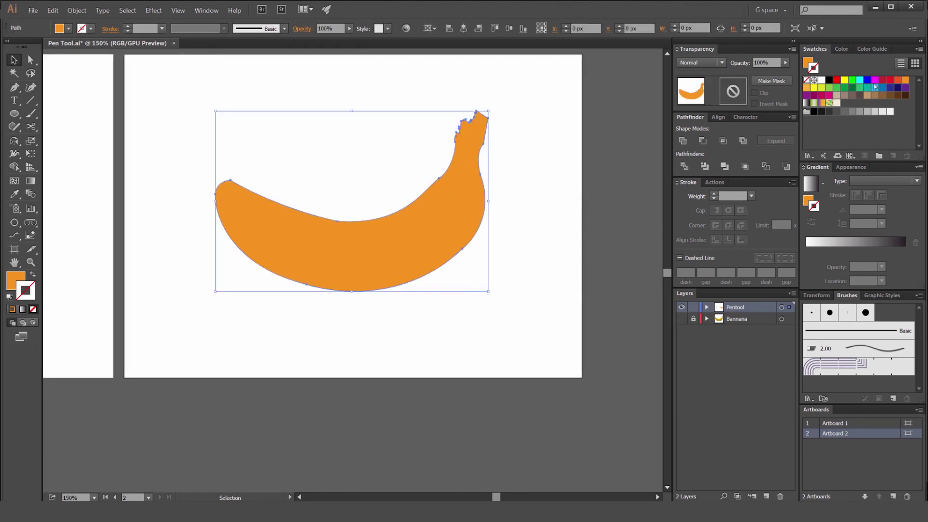
{"action": "left_click", "coordinate": [814, 87]}
{"action": "left_click", "coordinate": [537, 106]}
{"action": "left_click", "coordinate": [479, 164]}
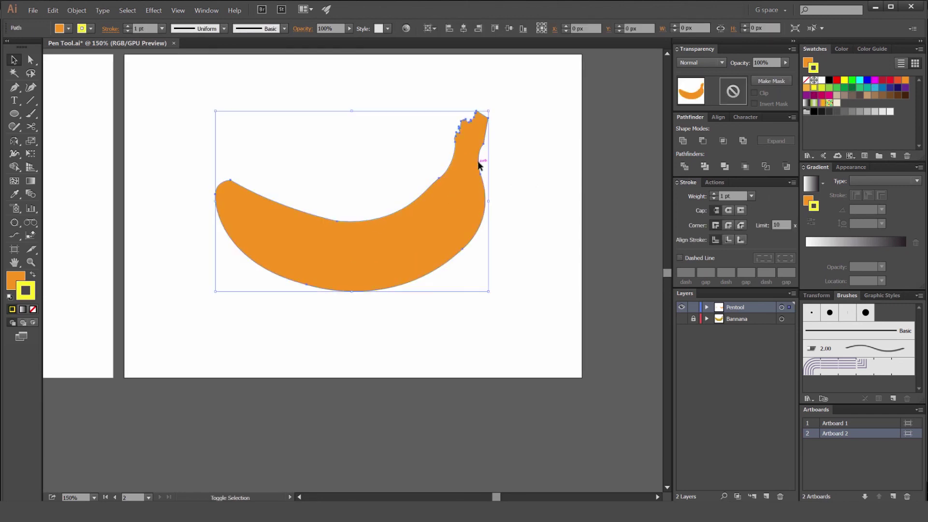
{"action": "key", "text": "shift+x"}
{"action": "key", "text": "x"}
{"action": "key", "text": "x"}
{"action": "key", "text": "slash"}
{"action": "left_click", "coordinate": [566, 120]}
{"action": "key", "text": "ctrl+minus"}
{"action": "key", "text": "ctrl+minus"}
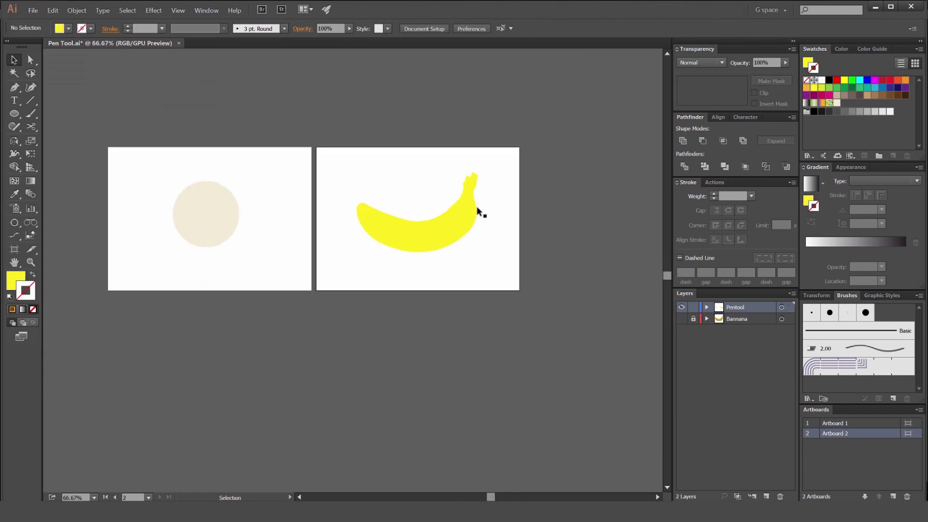
{"action": "key", "text": "ctrl+plus"}
{"action": "key", "text": "ctrl+plus"}
{"action": "key", "text": "ctrl+plus"}
{"action": "key", "text": "ctrl+minus"}
{"action": "key", "text": "ctrl+minus"}
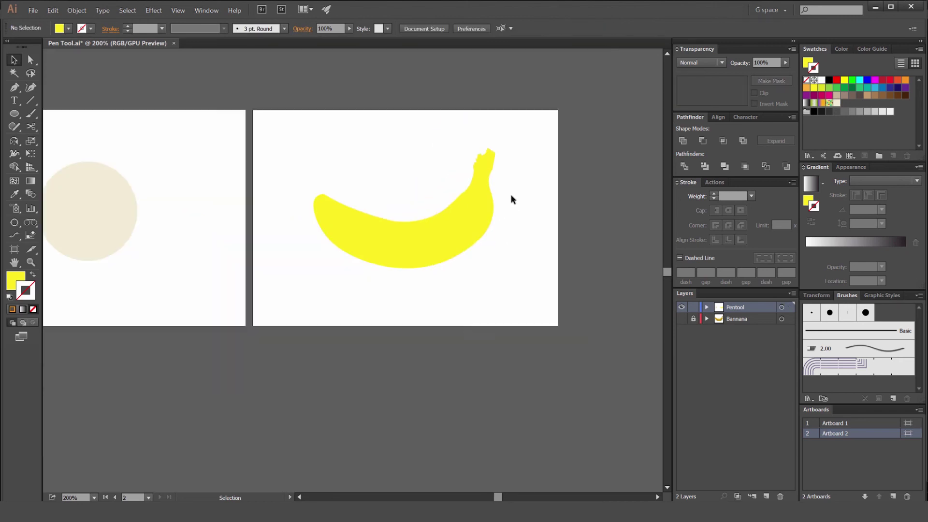